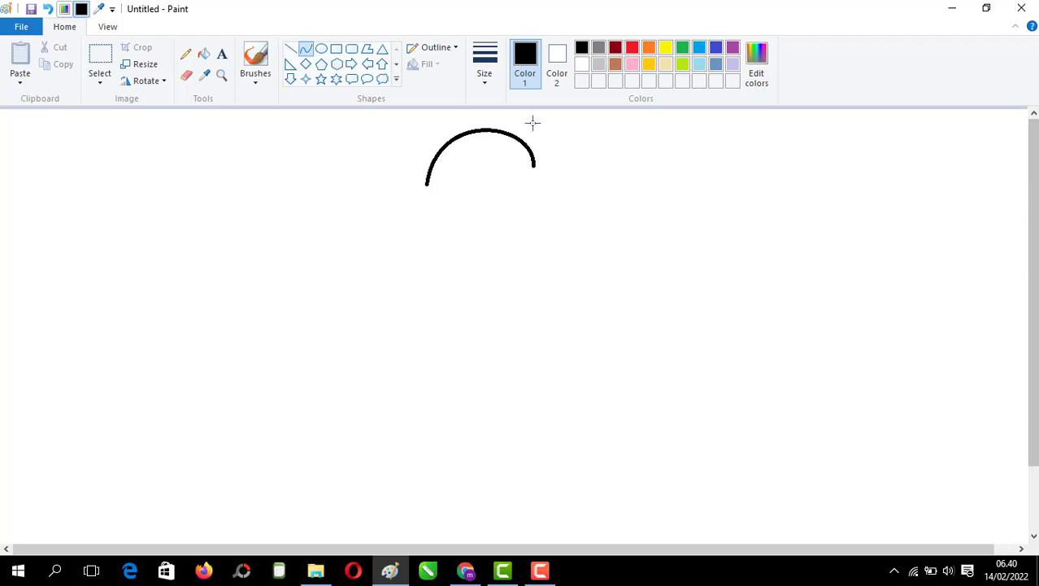
Step: Draw the rounded curve bumps of the lamb's wool down both sides of the large top arc
left_click(585, 139)
left_click(597, 148)
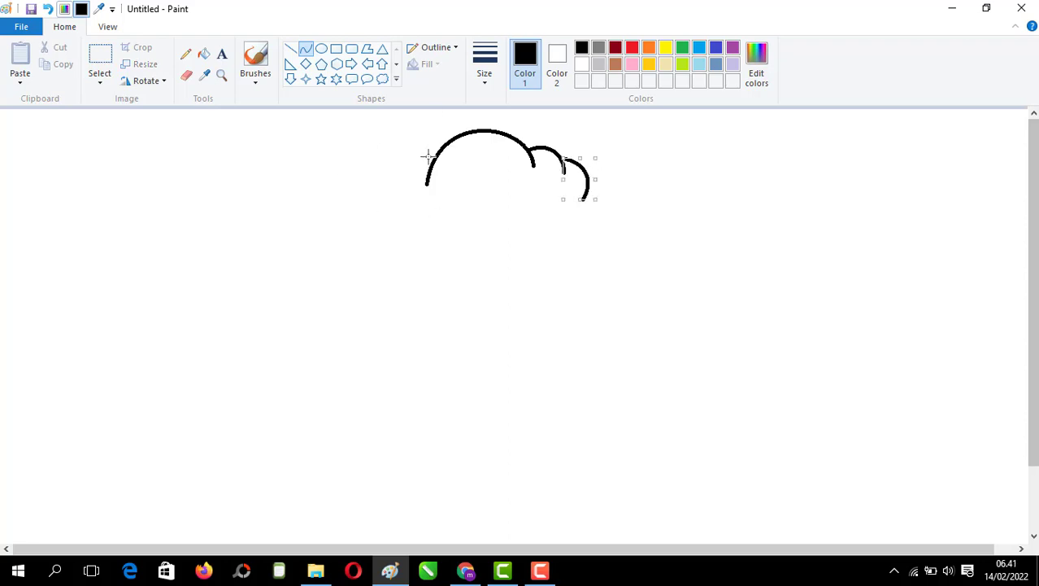
left_click_drag(432, 159, 392, 266)
left_click(404, 188)
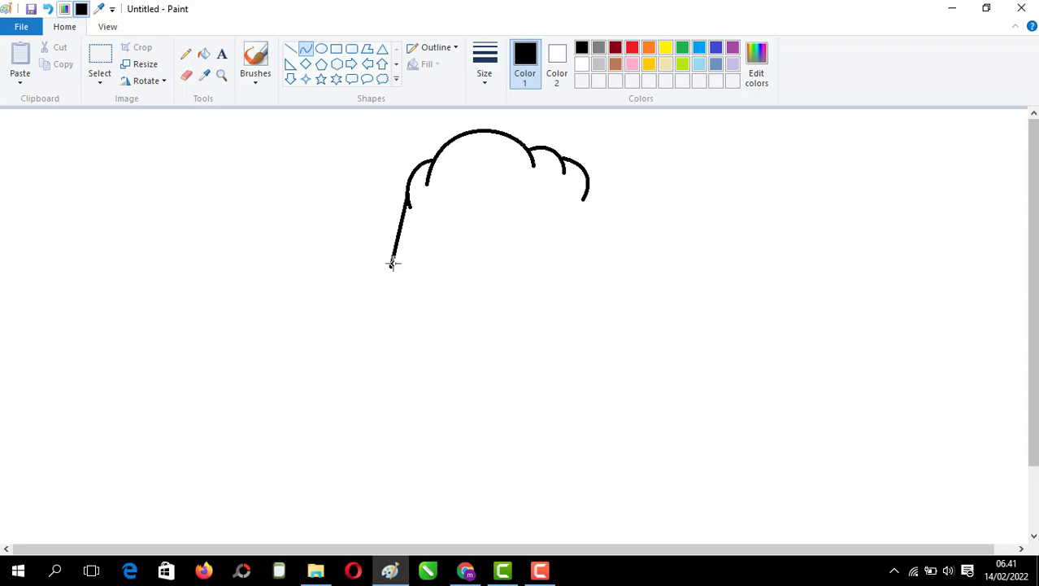
left_click_drag(399, 216, 393, 258)
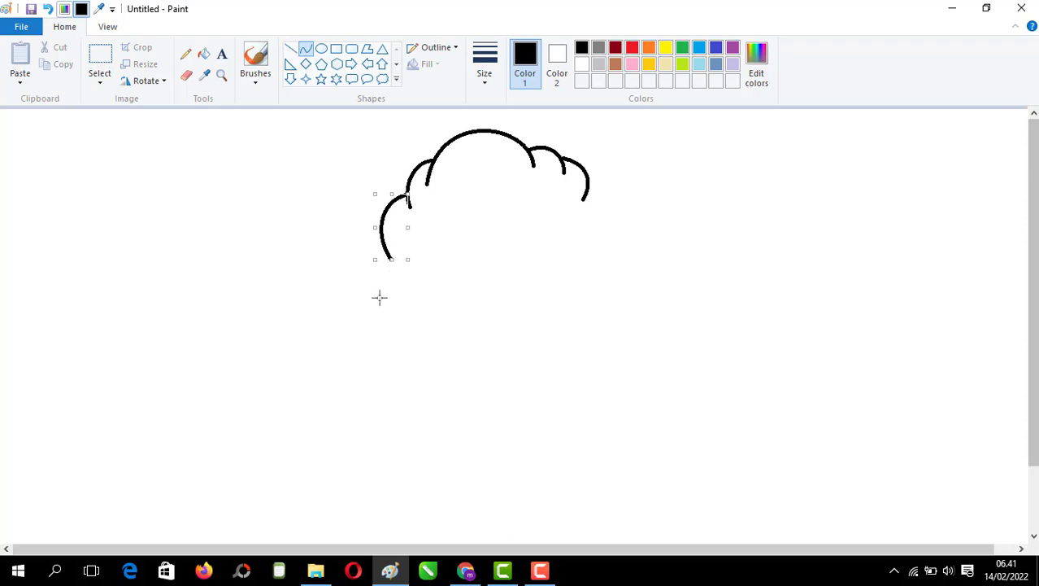
left_click(341, 250)
Step: Draw the scalloped lower edge of the wool across the forehead, from the right bump down to the left side
left_click_drag(575, 190, 580, 201)
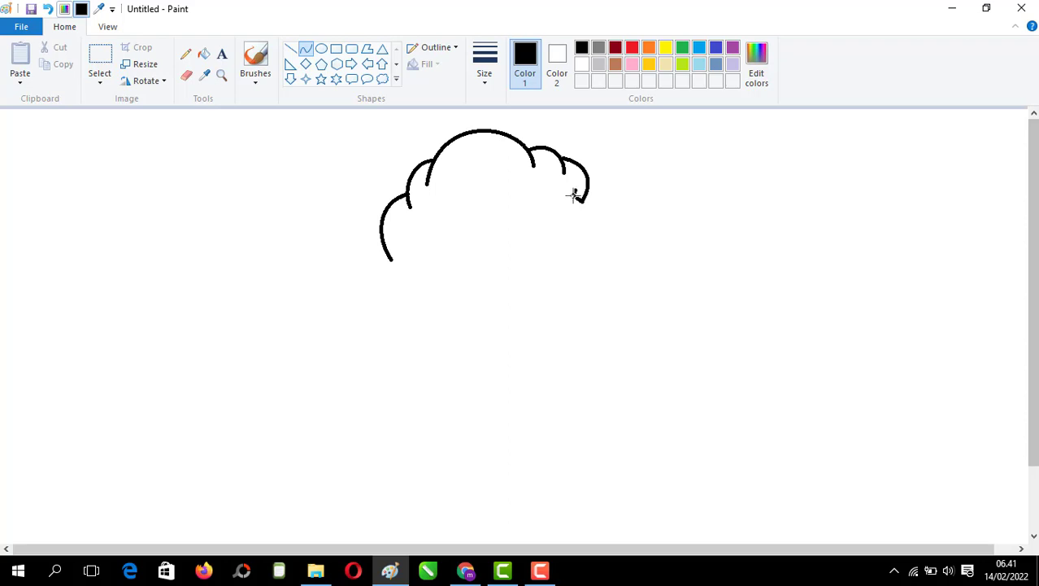
mouse_move(580, 199)
left_mouse_down()
mouse_move(517, 215)
mouse_move(569, 204)
mouse_move(557, 223)
mouse_move(452, 226)
left_mouse_up()
left_click(616, 182)
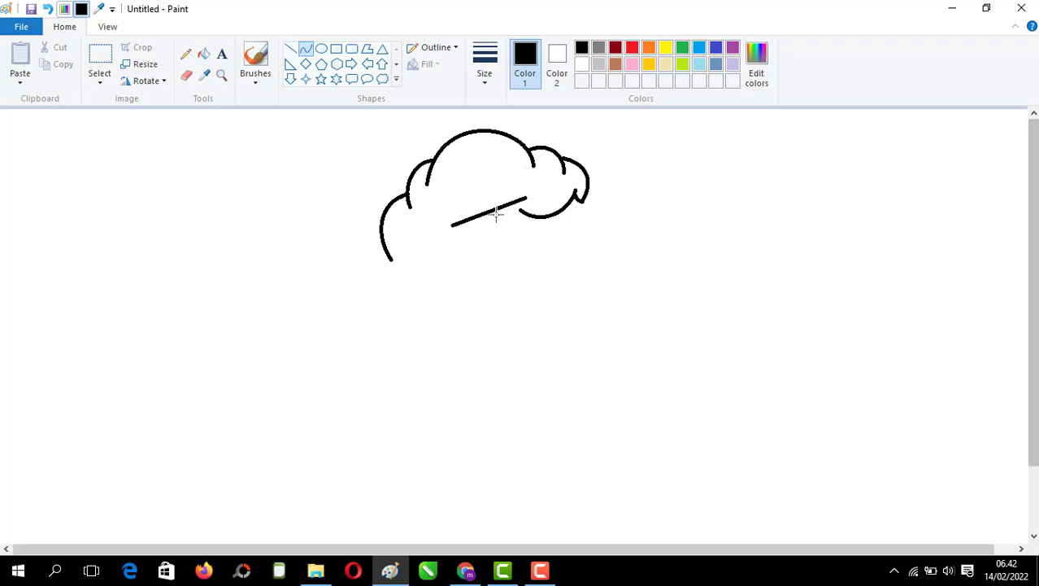
left_click_drag(514, 206, 434, 255)
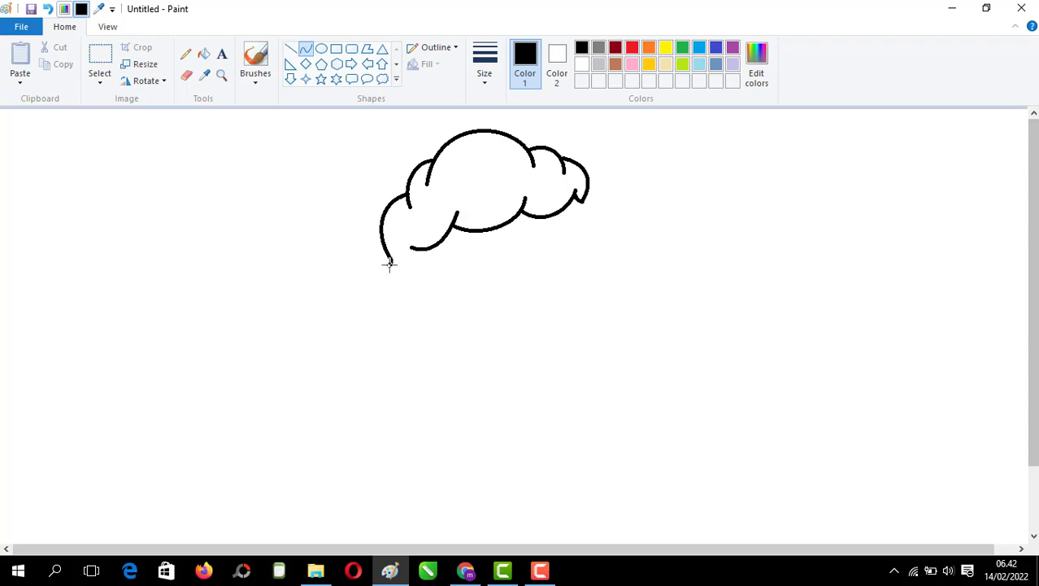
left_click(328, 258)
left_click(324, 279)
Step: Draw the drooping left ear as a pointed leaf shape below the wool, using curves
left_click_drag(411, 255, 364, 336)
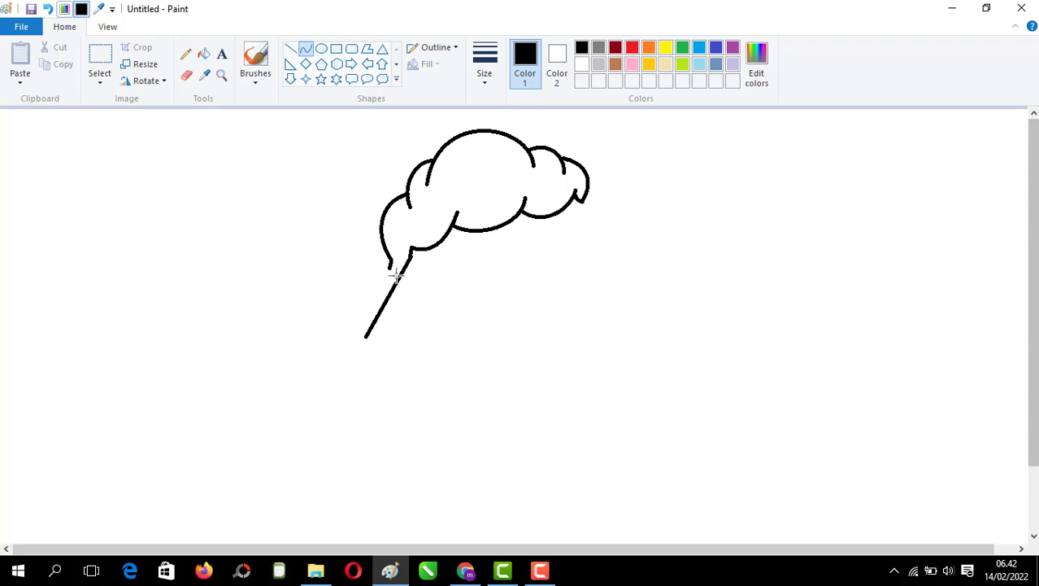
left_click_drag(397, 269, 355, 299)
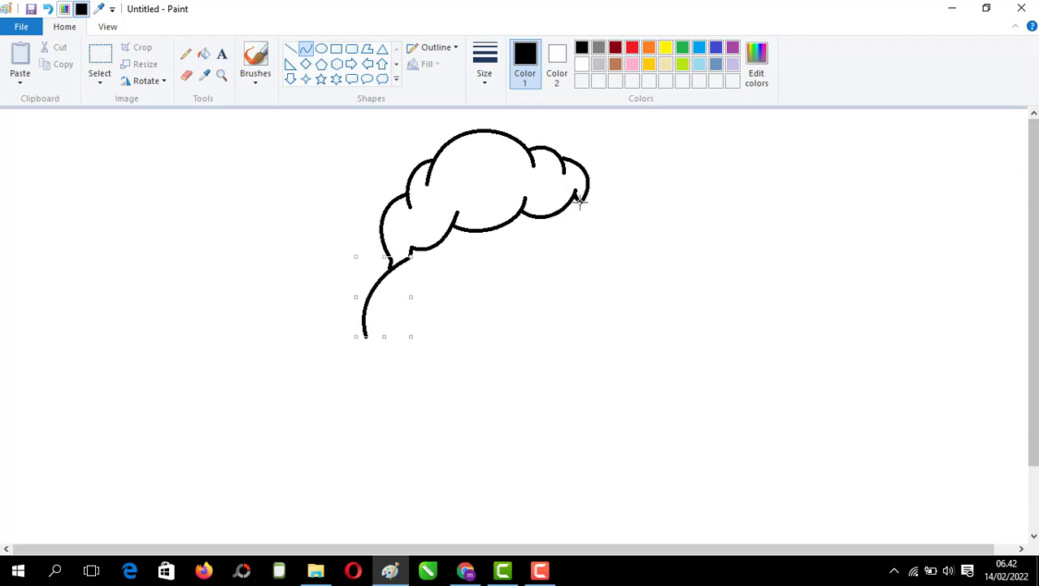
left_click(428, 282)
mouse_move(427, 297)
left_mouse_down()
mouse_move(363, 335)
mouse_move(415, 319)
mouse_move(400, 340)
left_mouse_up()
left_click(399, 339)
left_click(431, 299)
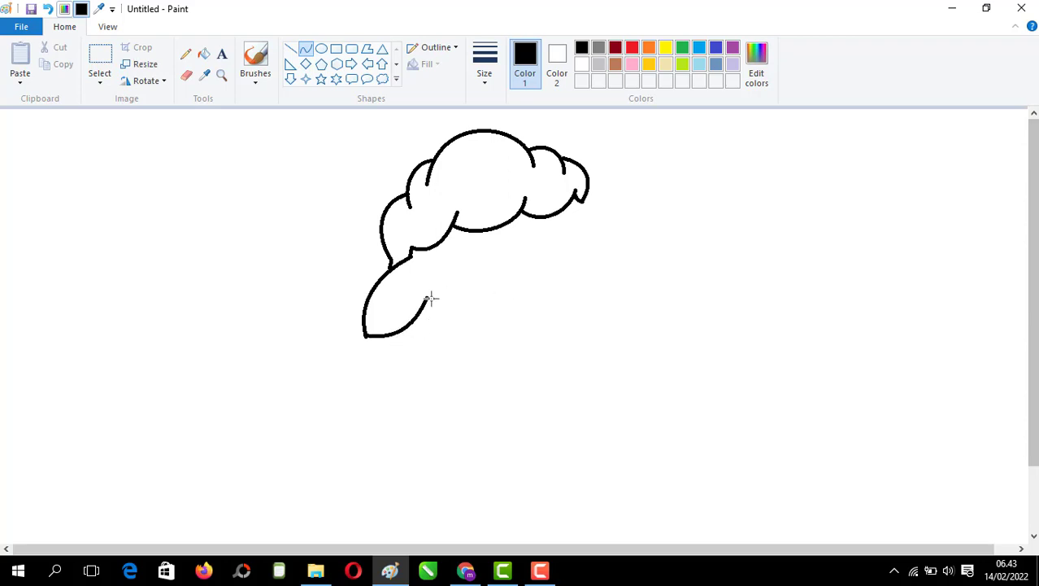
Step: Draw the jaw curve from the left ear and the right cheek curve, leaving a gap for the chin
left_click_drag(425, 301, 476, 343)
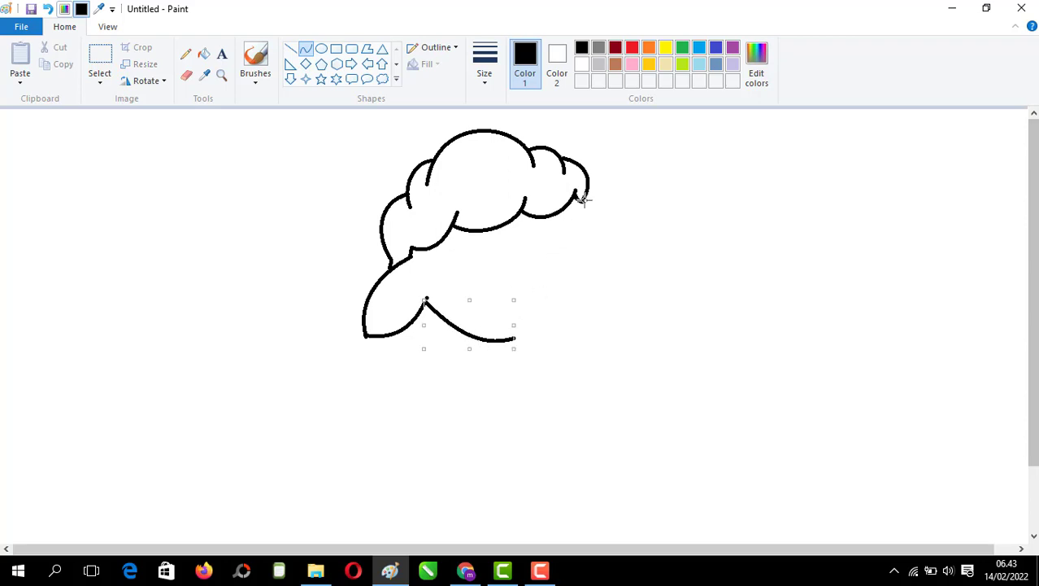
left_click_drag(582, 198, 549, 329)
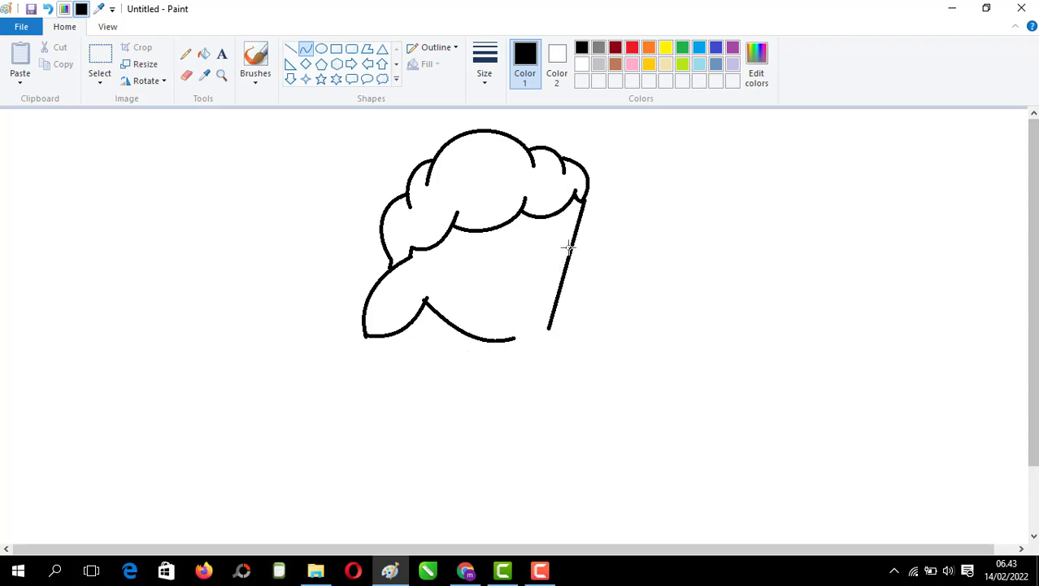
left_click_drag(569, 248, 578, 322)
left_click(687, 245)
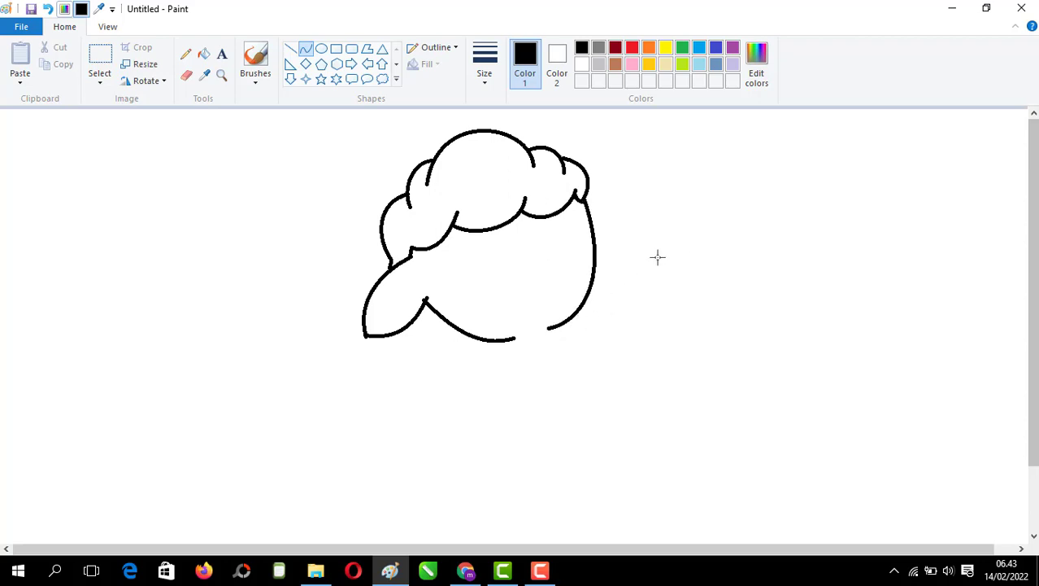
Step: Draw the small pointed right ear outline against the right side of the face
left_click_drag(589, 208, 612, 265)
left_click(675, 194)
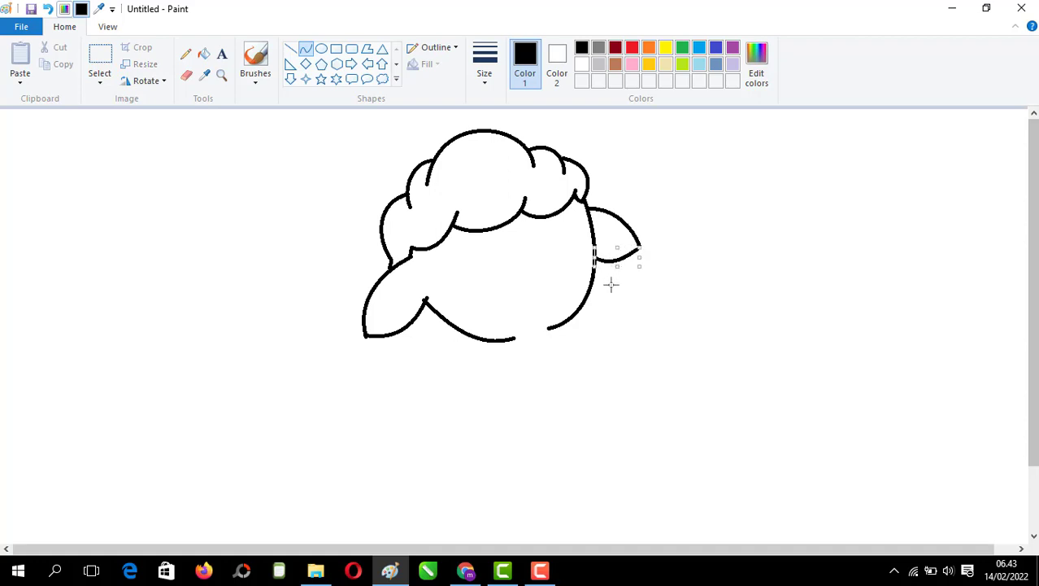
left_click(611, 283)
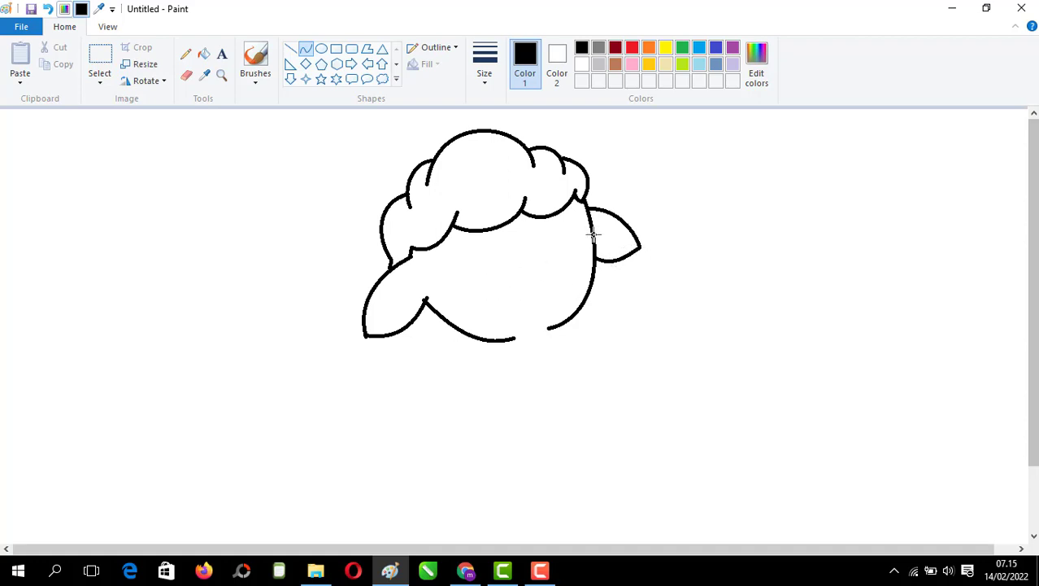
Step: Draw a smaller leaf-shaped inner ear inside each of the two ears
mouse_move(595, 234)
left_mouse_down()
mouse_move(627, 241)
mouse_move(616, 235)
mouse_move(624, 242)
mouse_move(596, 249)
left_mouse_up()
left_click(612, 250)
left_click(607, 249)
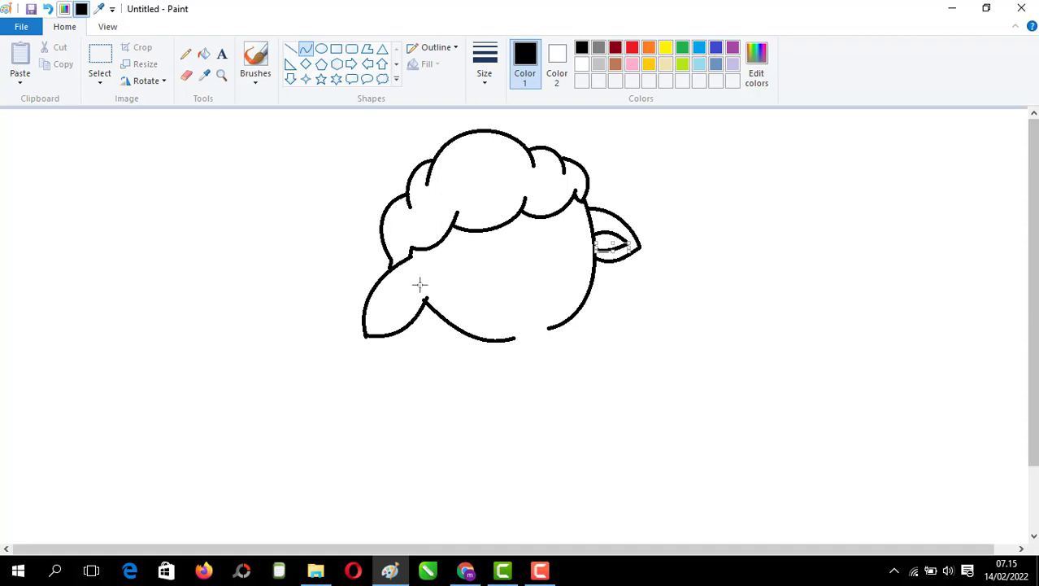
mouse_move(418, 284)
left_mouse_down()
mouse_move(383, 318)
mouse_move(406, 283)
mouse_move(391, 298)
mouse_move(415, 281)
mouse_move(383, 328)
mouse_move(413, 315)
mouse_move(399, 318)
left_mouse_up()
left_click(396, 322)
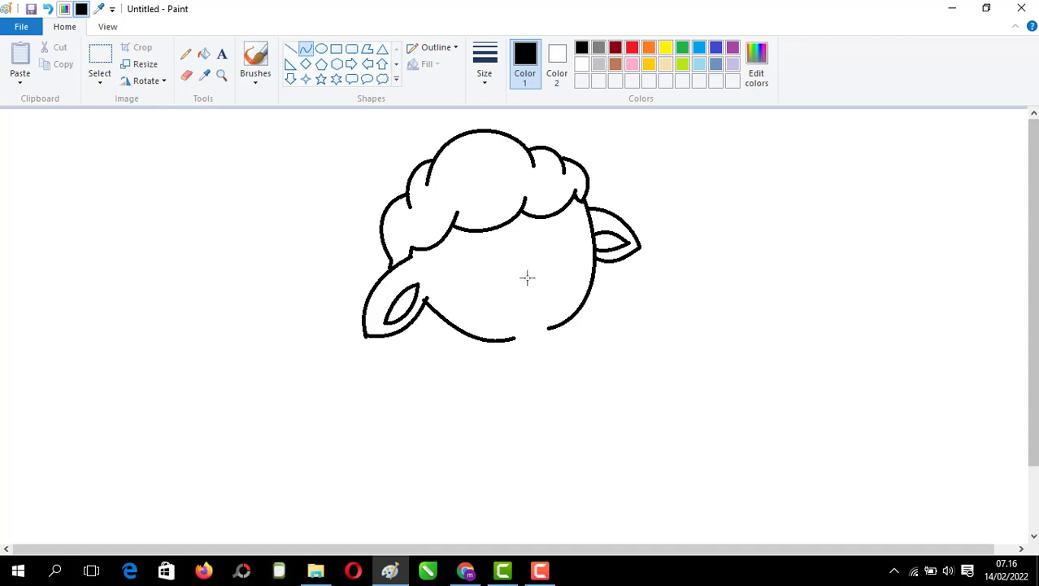
Step: Draw the outlines of both large eyes and add two short lashes at each eye's outer corner
mouse_move(572, 226)
left_mouse_down()
mouse_move(555, 281)
mouse_move(553, 214)
left_mouse_up()
mouse_move(560, 257)
left_mouse_down()
mouse_move(531, 233)
mouse_move(555, 280)
left_mouse_up()
left_click(511, 235)
left_click_drag(569, 230, 574, 269)
mouse_move(448, 264)
left_mouse_down()
mouse_move(507, 298)
mouse_move(465, 235)
mouse_move(519, 234)
left_mouse_up()
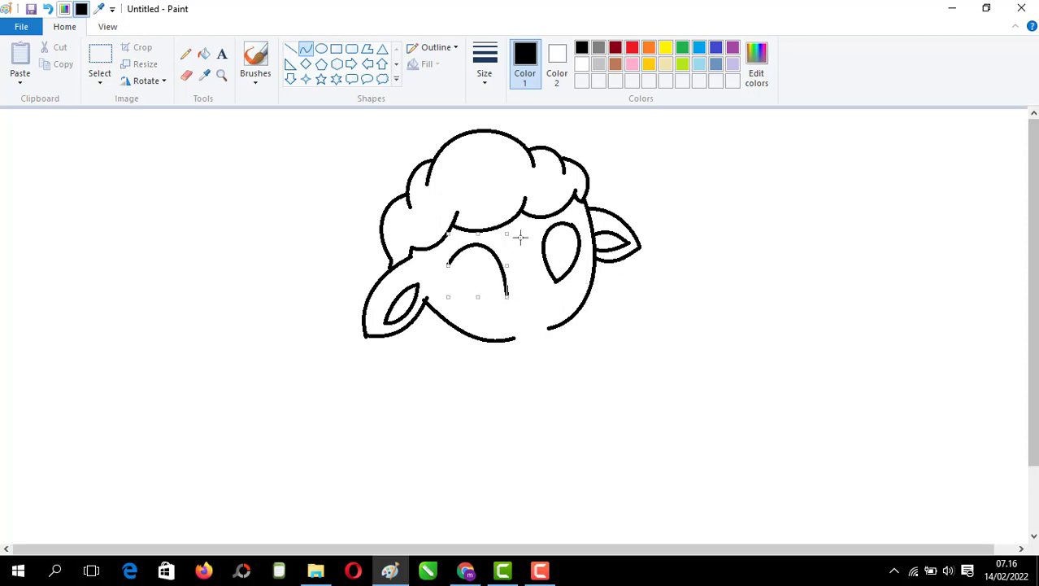
left_click_drag(452, 257, 472, 317)
left_click(498, 230)
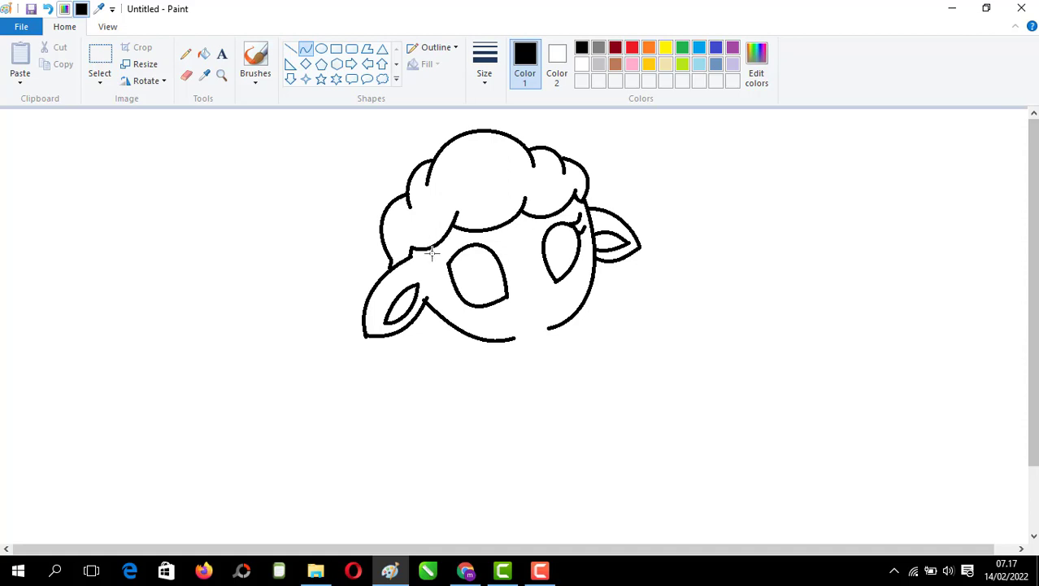
left_click_drag(431, 258, 445, 263)
left_click_drag(449, 272, 452, 278)
Step: Draw the muzzle and smile curves below the eyes, with a small crease at each end
double_click(568, 294)
left_click(624, 277)
mouse_move(559, 292)
left_mouse_down()
mouse_move(548, 312)
mouse_move(565, 301)
mouse_move(564, 312)
mouse_move(541, 327)
mouse_move(550, 331)
mouse_move(517, 313)
left_mouse_up()
left_click(564, 312)
left_click(616, 277)
left_click(526, 269)
left_click(529, 291)
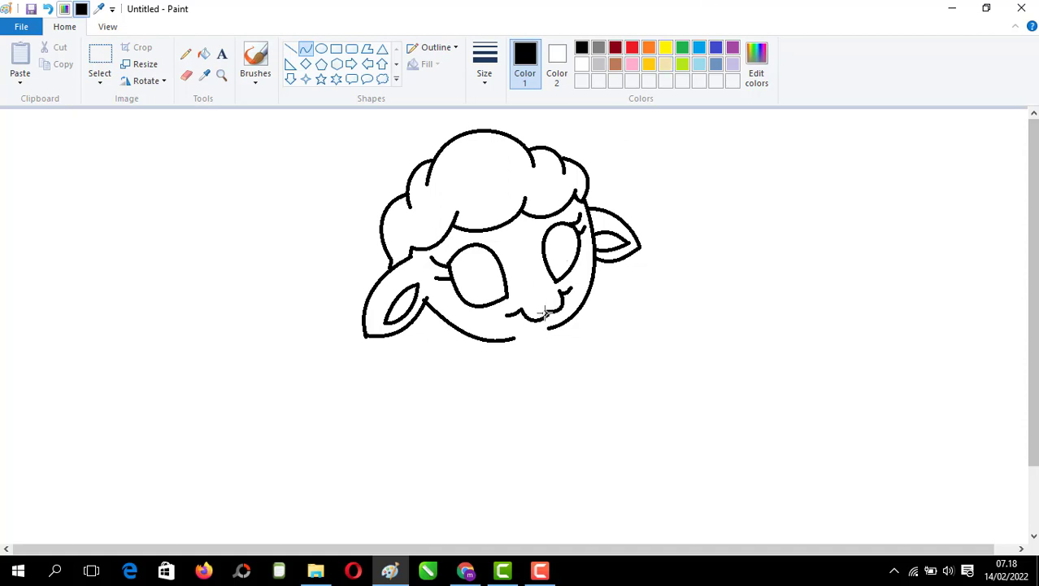
Step: Draw the small rounded triangular nose above the centre of the muzzle
mouse_move(541, 302)
left_mouse_down()
mouse_move(557, 292)
mouse_move(545, 311)
left_mouse_up()
left_click(552, 292)
left_click(528, 270)
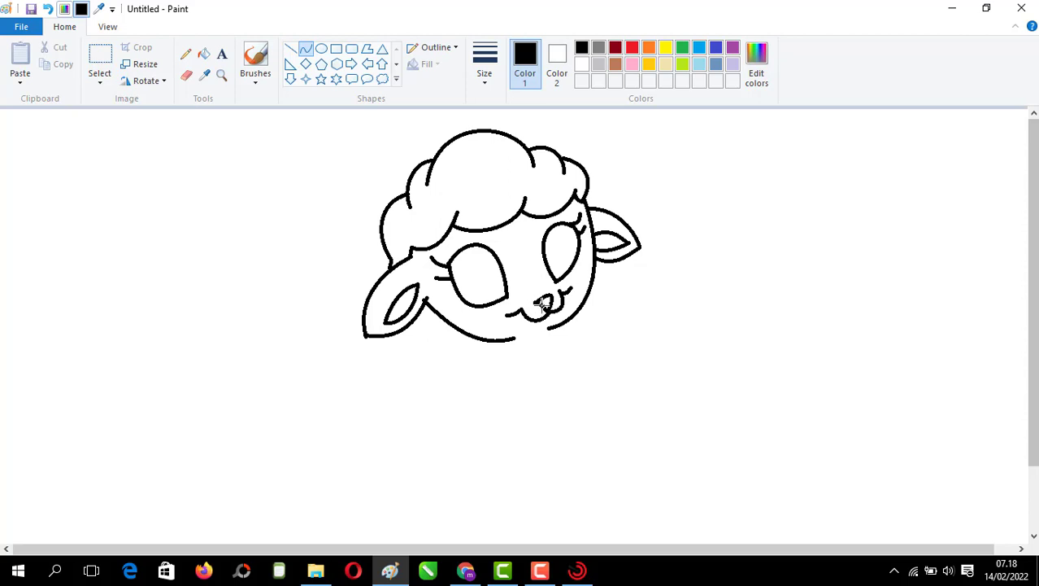
left_click(540, 307)
left_click(534, 270)
Step: Draw the chin curve closing the jaw gap and the open mouth with its tongue line
left_click_drag(515, 328, 545, 356)
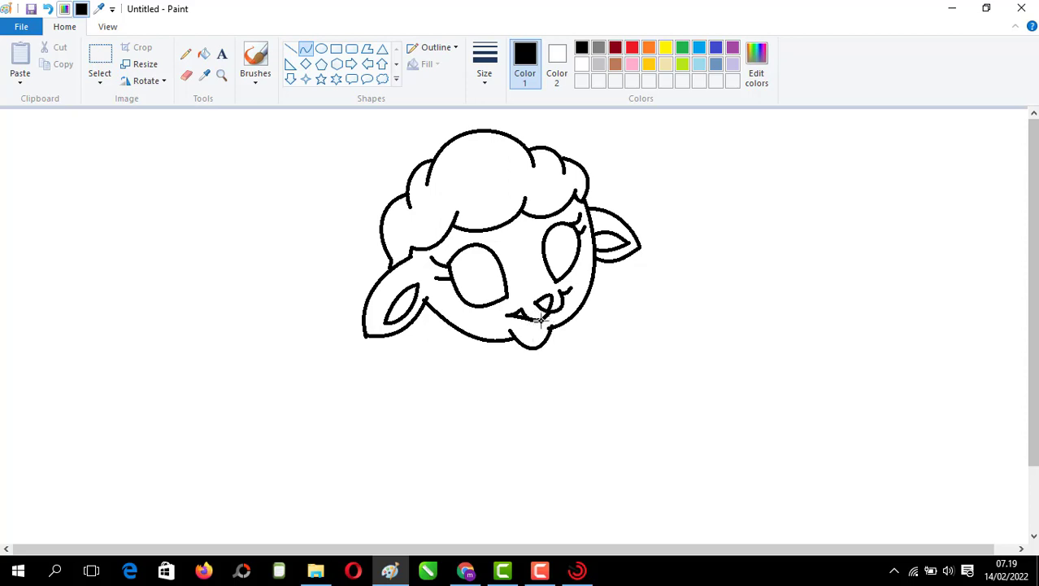
left_click_drag(523, 316, 541, 348)
left_click(493, 382)
Step: Draw the short neck wool curves below the left ear
mouse_move(411, 321)
left_mouse_down()
mouse_move(435, 322)
mouse_move(456, 344)
left_mouse_up()
double_click(435, 323)
left_click(403, 341)
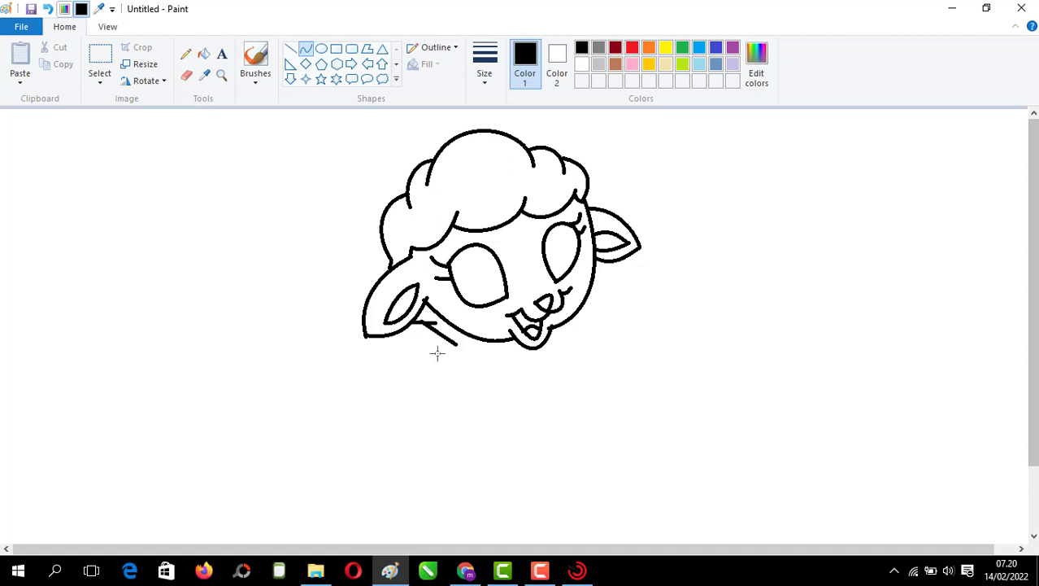
left_click(427, 337)
left_click(428, 338)
left_click(404, 351)
Step: Draw the lowered left arm from the shoulder, ending in a split hoof
mouse_move(435, 340)
left_mouse_down()
mouse_move(430, 411)
mouse_move(453, 422)
mouse_move(392, 441)
mouse_move(389, 459)
mouse_move(386, 443)
mouse_move(436, 425)
left_mouse_up()
left_click(422, 347)
left_click(423, 347)
left_click(408, 375)
left_click(481, 388)
mouse_move(476, 377)
left_mouse_down()
mouse_move(455, 421)
mouse_move(484, 395)
left_mouse_up()
mouse_move(473, 409)
left_mouse_down()
mouse_move(460, 419)
mouse_move(429, 404)
mouse_move(426, 428)
left_mouse_up()
left_click(478, 376)
Step: Draw the left leg below the arm with its foot outline and the curved inner thigh
mouse_move(434, 429)
left_mouse_down()
mouse_move(452, 474)
mouse_move(436, 453)
mouse_move(476, 442)
mouse_move(450, 470)
mouse_move(488, 521)
left_mouse_up()
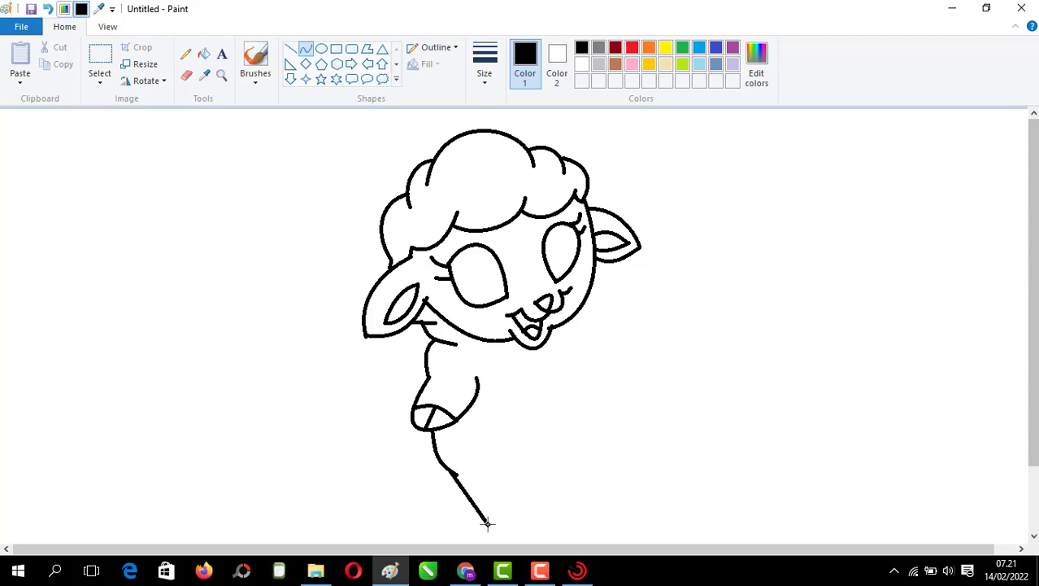
mouse_move(460, 476)
left_mouse_down()
mouse_move(430, 492)
mouse_move(491, 524)
mouse_move(533, 503)
mouse_move(513, 520)
left_mouse_up()
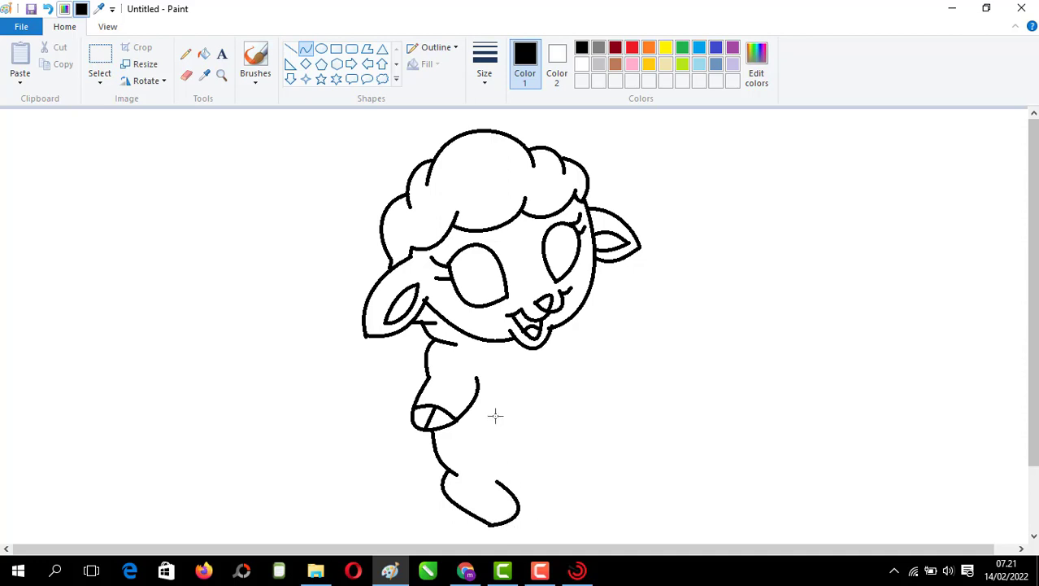
left_click_drag(495, 412, 489, 486)
Step: Draw the round belly and right side of the body, plus the outer curve of the second foot
mouse_move(495, 435)
left_mouse_down()
mouse_move(525, 445)
mouse_move(507, 478)
mouse_move(558, 454)
mouse_move(547, 464)
mouse_move(605, 366)
left_mouse_up()
mouse_move(590, 393)
left_mouse_down()
mouse_move(608, 440)
mouse_move(619, 408)
left_mouse_up()
left_click(652, 452)
left_click_drag(579, 326, 608, 355)
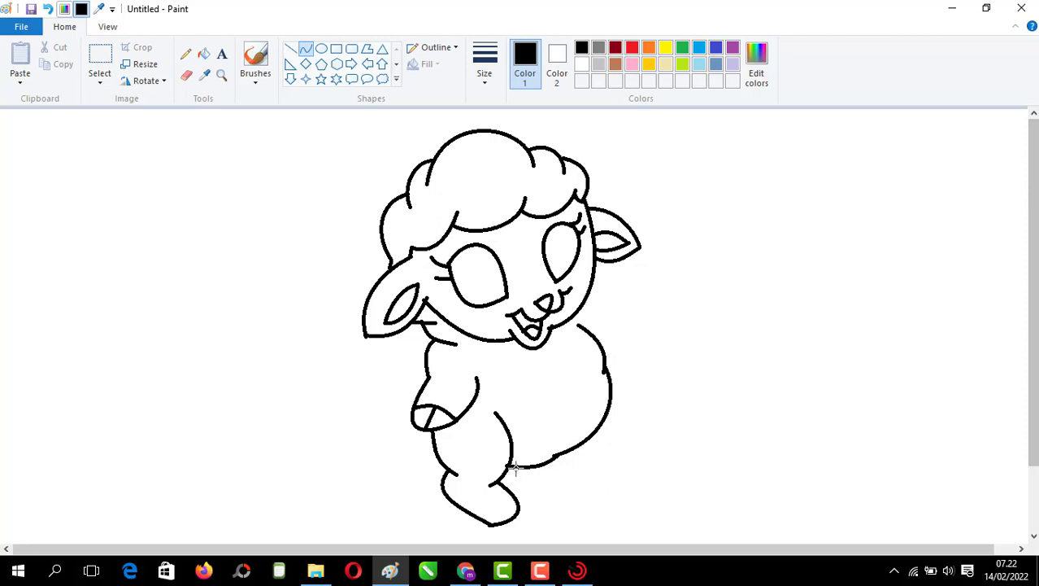
left_click_drag(514, 467, 562, 518)
left_click_drag(532, 480, 550, 494)
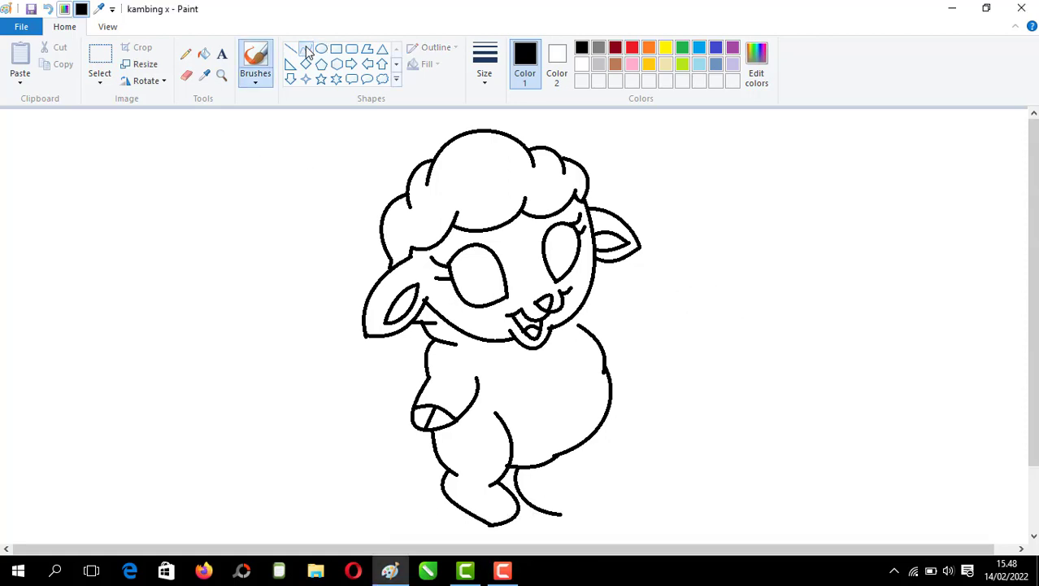
Step: Draw the raised right arm with a split hoof beside the face, using the Curve tool
left_click(306, 49)
left_click(487, 85)
left_click(488, 88)
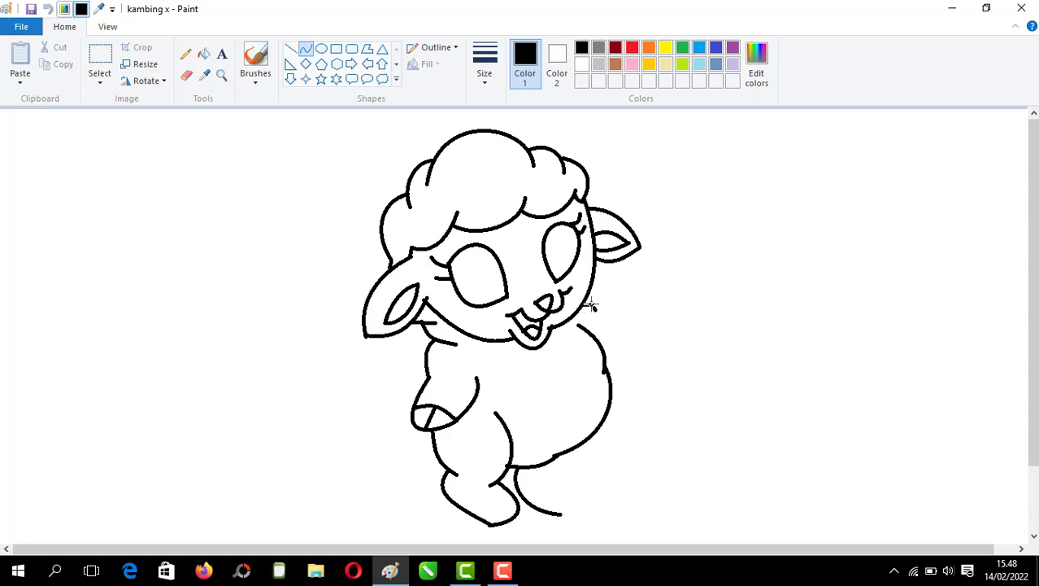
mouse_move(592, 310)
left_mouse_down()
mouse_move(642, 288)
mouse_move(611, 292)
mouse_move(634, 336)
mouse_move(657, 275)
mouse_move(634, 335)
mouse_move(622, 315)
left_mouse_up()
left_click(674, 262)
left_click(679, 265)
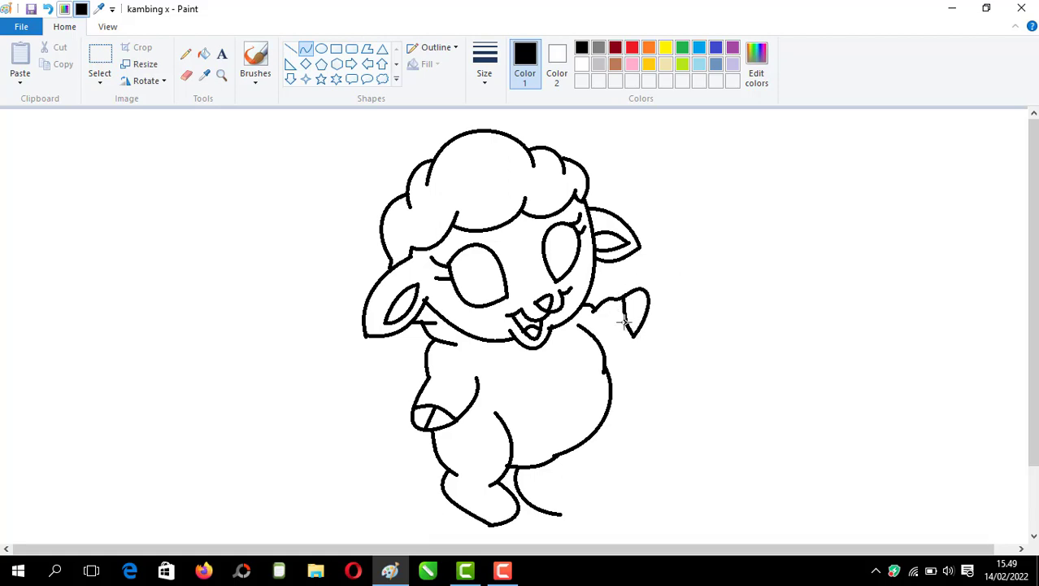
left_click(646, 349)
mouse_move(635, 336)
left_mouse_down()
mouse_move(605, 361)
mouse_move(623, 351)
left_mouse_up()
left_click(622, 350)
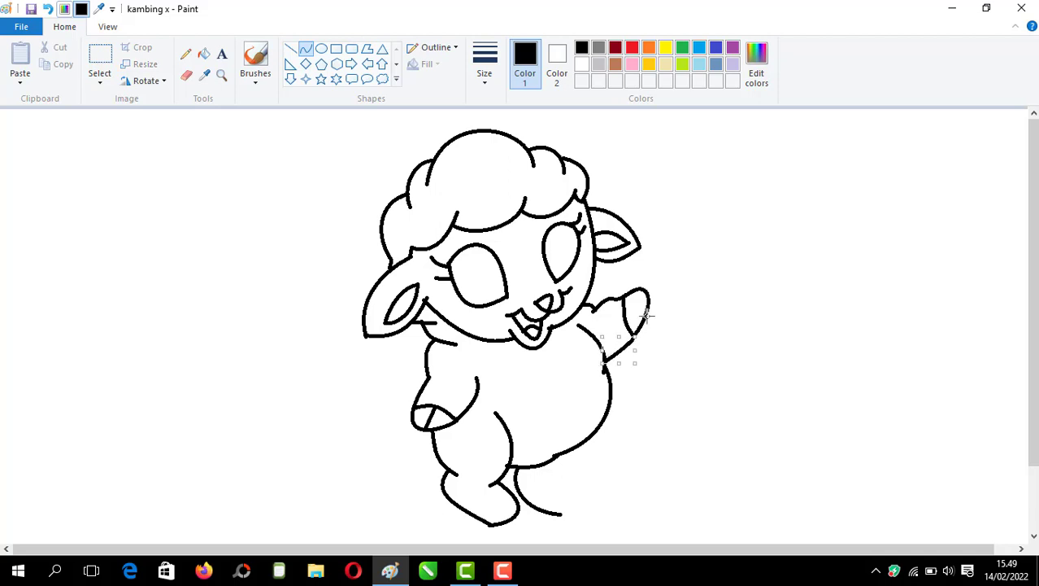
left_click_drag(645, 292, 628, 310)
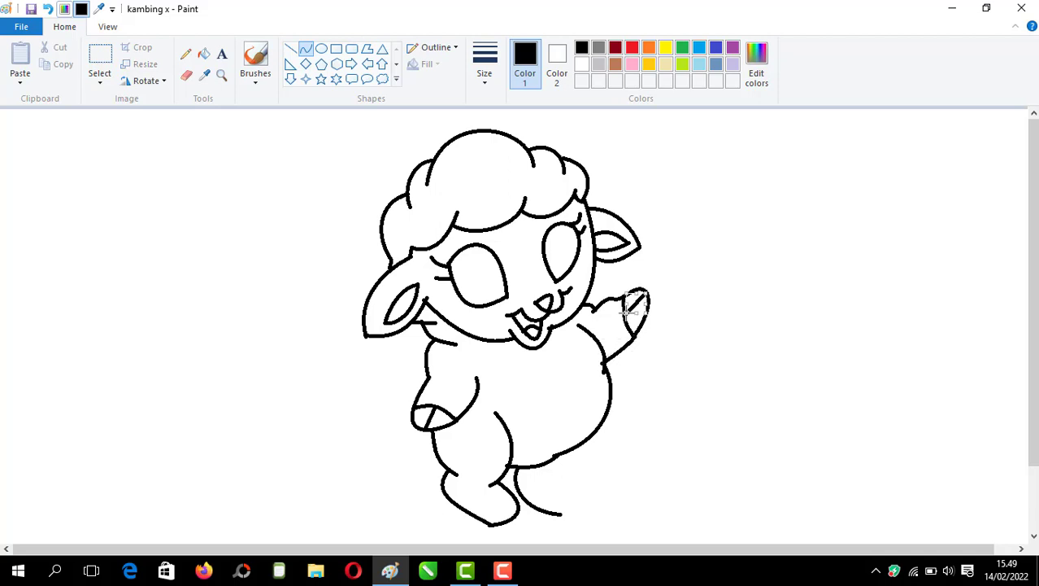
Step: Complete the right leg and foot under the belly and add its split hoof
left_click_drag(579, 442, 603, 488)
left_click(581, 461)
left_click(614, 457)
left_click(622, 485)
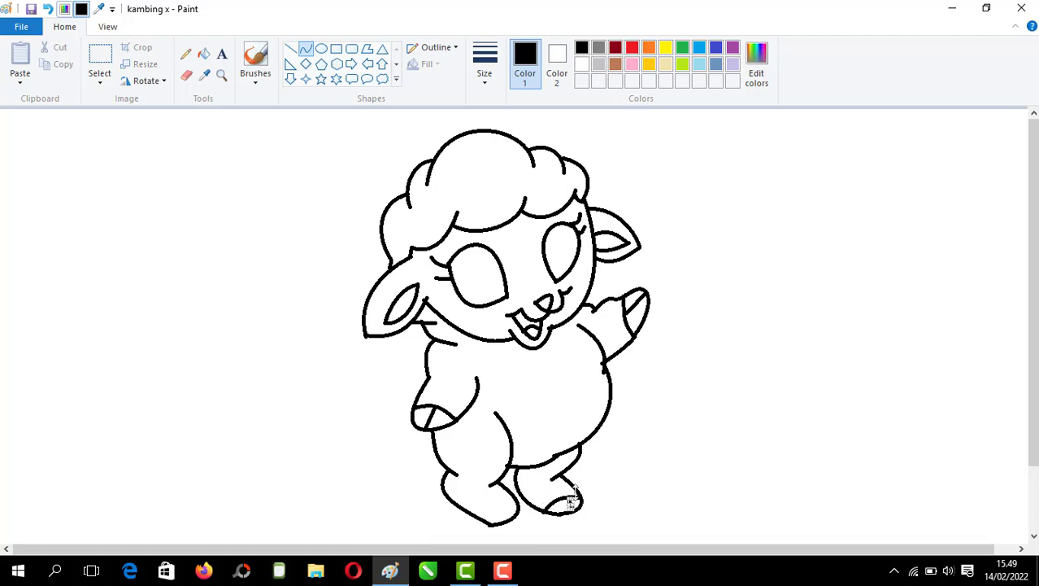
Step: Add the split hoof to the left foot and draw the fluffy tail behind the left leg
mouse_move(518, 504)
left_mouse_down()
mouse_move(483, 518)
mouse_move(496, 504)
mouse_move(507, 515)
left_mouse_up()
left_click(506, 509)
left_click(431, 510)
mouse_move(415, 401)
left_mouse_down()
mouse_move(394, 437)
mouse_move(406, 390)
mouse_move(383, 420)
mouse_move(387, 399)
mouse_move(372, 437)
mouse_move(383, 426)
mouse_move(414, 462)
mouse_move(359, 430)
mouse_move(401, 465)
mouse_move(440, 462)
mouse_move(416, 474)
mouse_move(435, 466)
left_mouse_up()
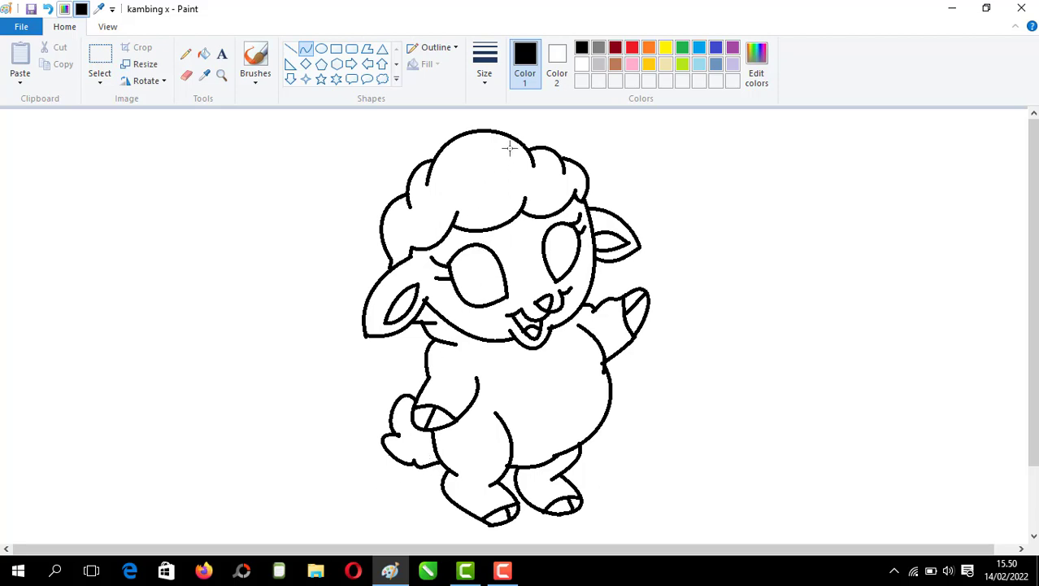
Step: Draw curved iris arcs inside both eyes with a thinner line
left_click(488, 78)
left_click(513, 136)
left_click_drag(488, 249, 492, 301)
mouse_move(488, 262)
left_mouse_down()
mouse_move(510, 259)
mouse_move(467, 302)
mouse_move(498, 272)
left_mouse_up()
left_click(504, 232)
mouse_move(555, 225)
left_mouse_down()
mouse_move(553, 272)
mouse_move(563, 242)
mouse_move(572, 272)
left_mouse_up()
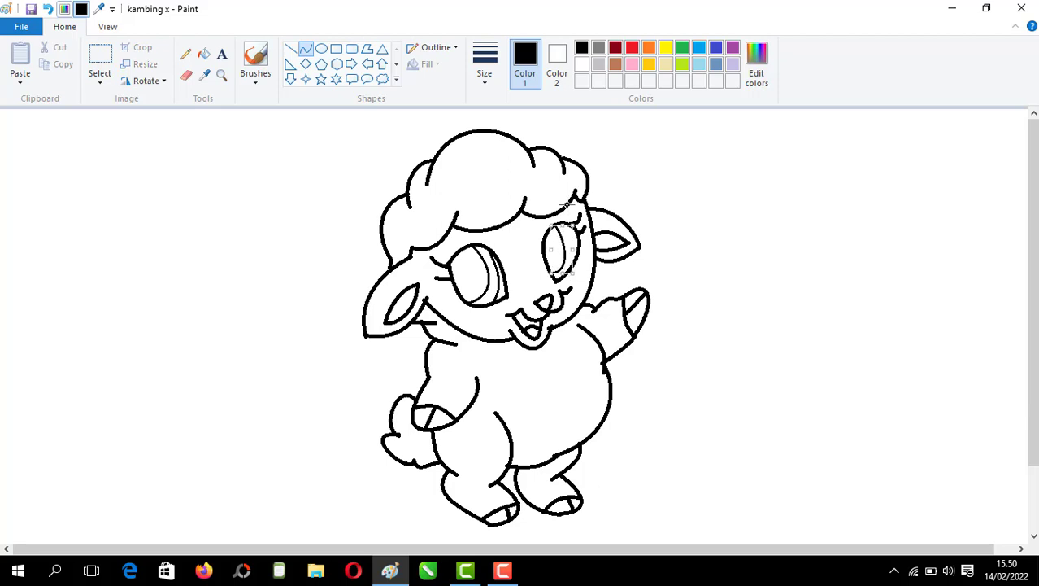
left_click(567, 205)
mouse_move(566, 225)
left_mouse_down()
mouse_move(567, 269)
mouse_move(574, 248)
left_mouse_up()
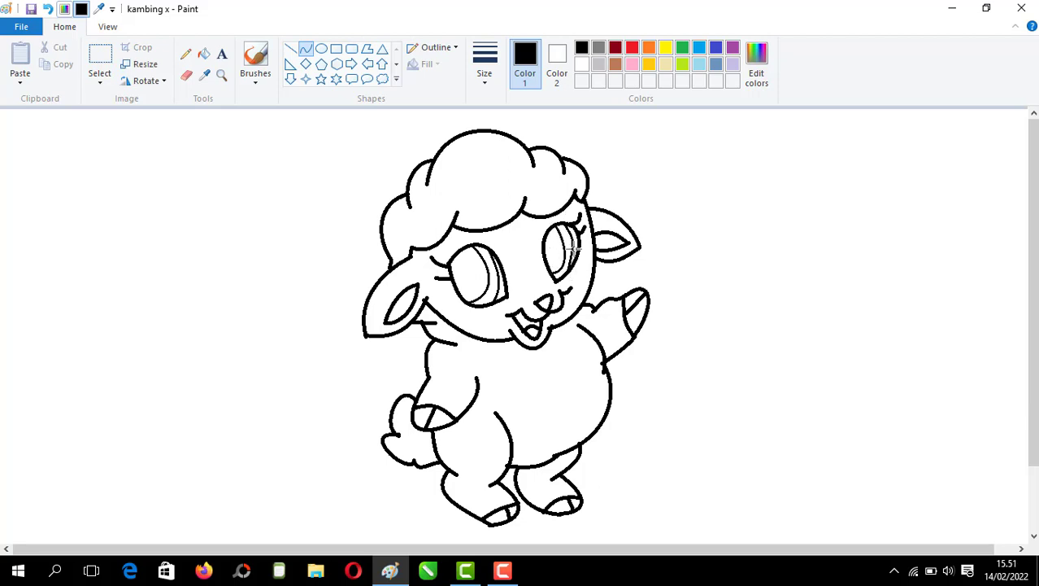
Step: Draw a small highlight ellipse in the upper part of each eye
left_click(322, 48)
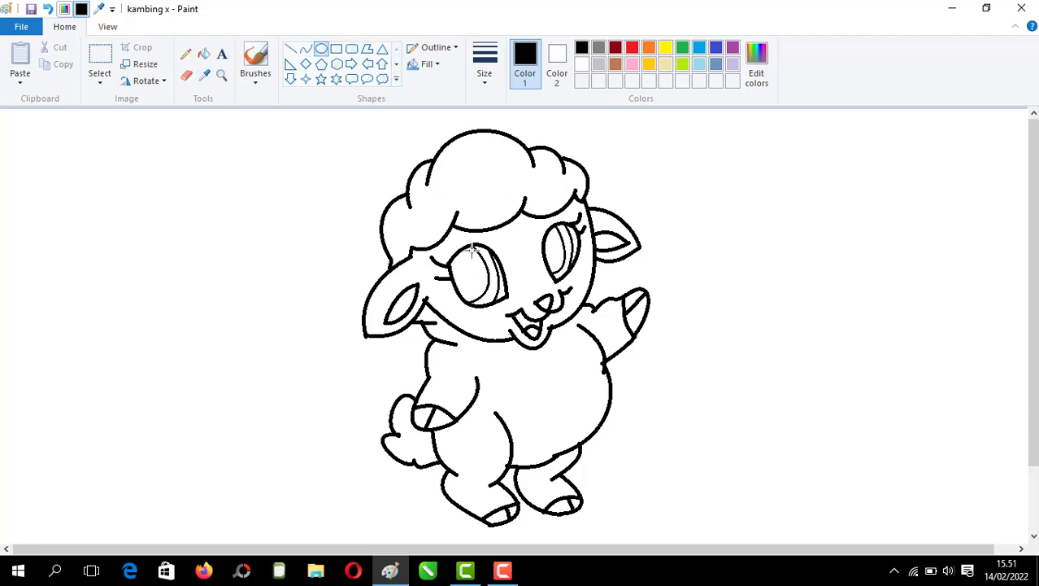
left_click_drag(478, 262, 482, 272)
left_click_drag(558, 245, 562, 252)
key("ctrl+a")
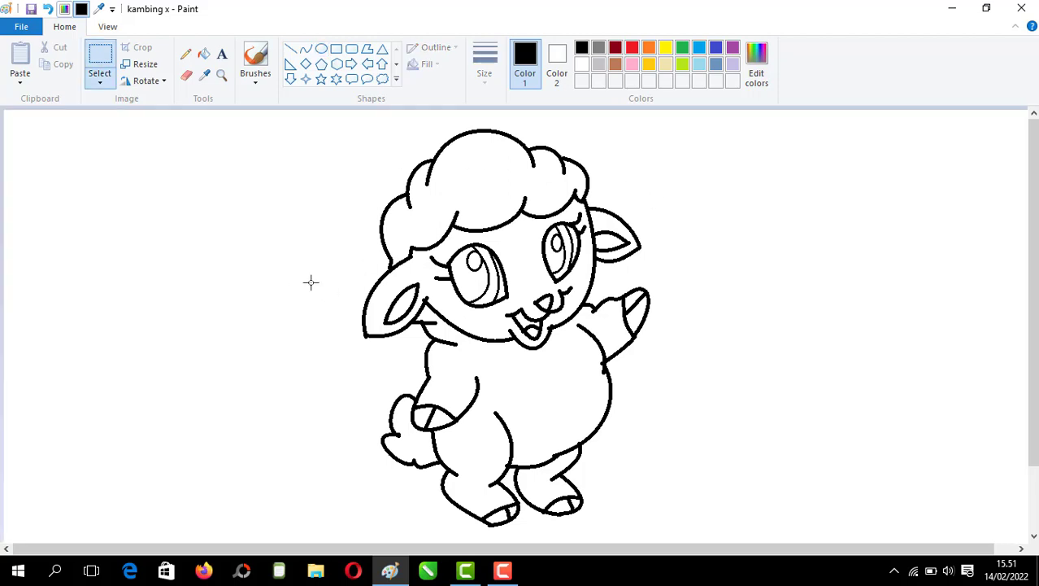
Step: Fill the lamb's head wool, body and tail yellow, and the face and ears pink
left_click(203, 54)
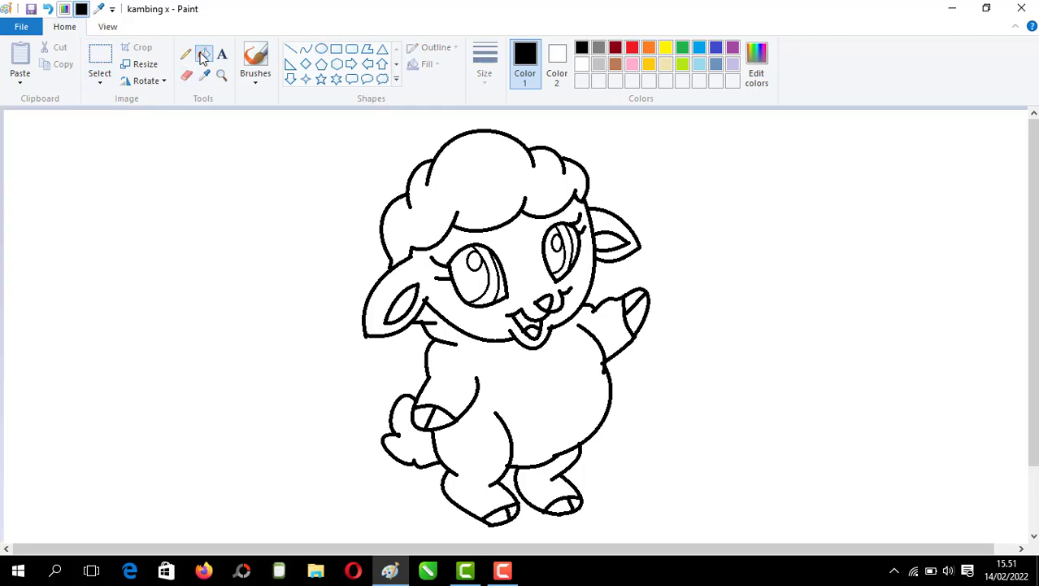
left_click(665, 47)
left_click(505, 167)
left_click(518, 383)
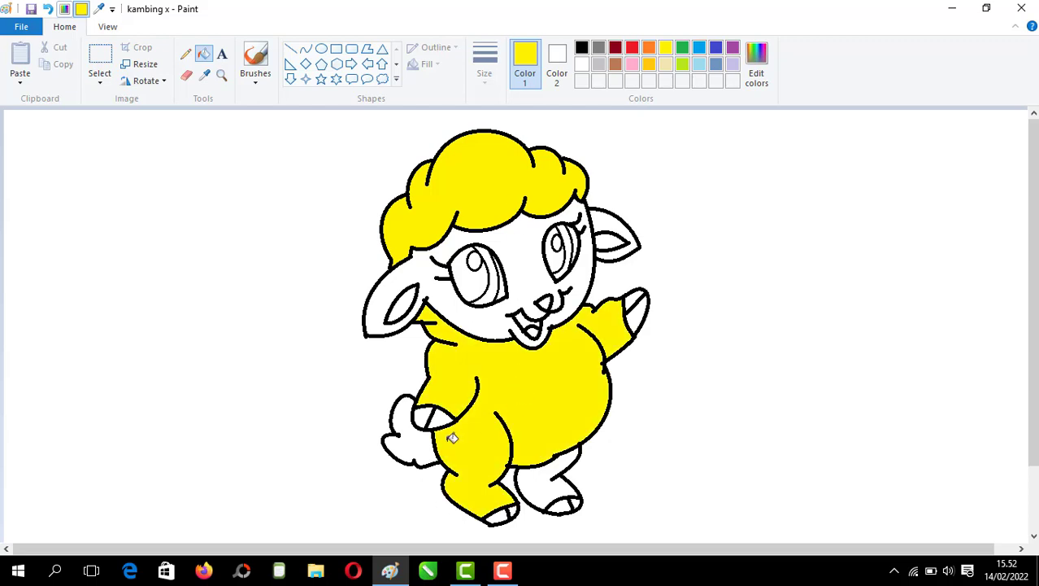
left_click(421, 445)
left_click(633, 65)
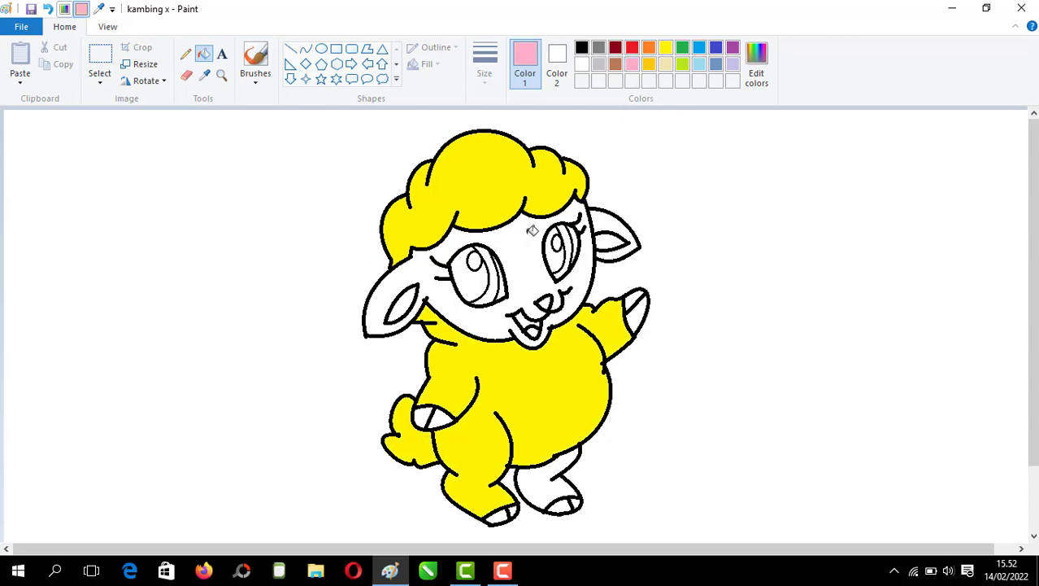
left_click(532, 231)
Step: Fill the pupils of both eyes black and the iris crescents beside them light blue
left_click(582, 47)
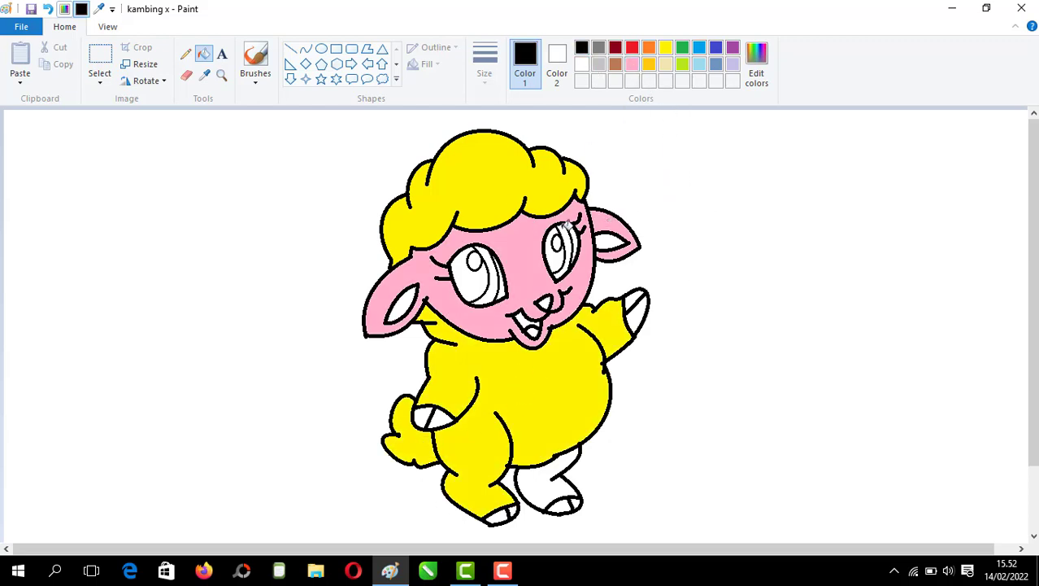
left_click(558, 253)
left_click(484, 276)
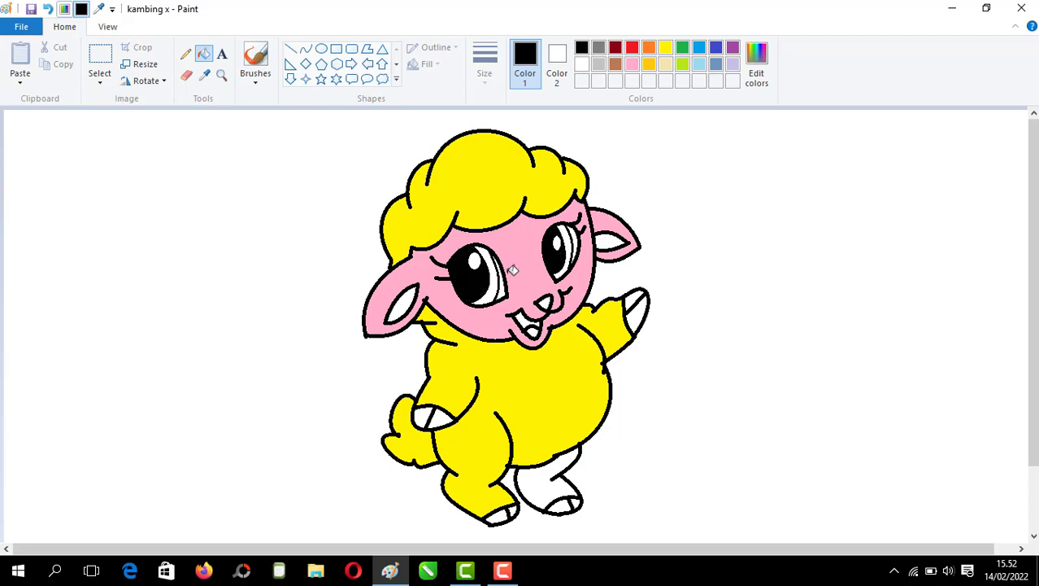
left_click(699, 65)
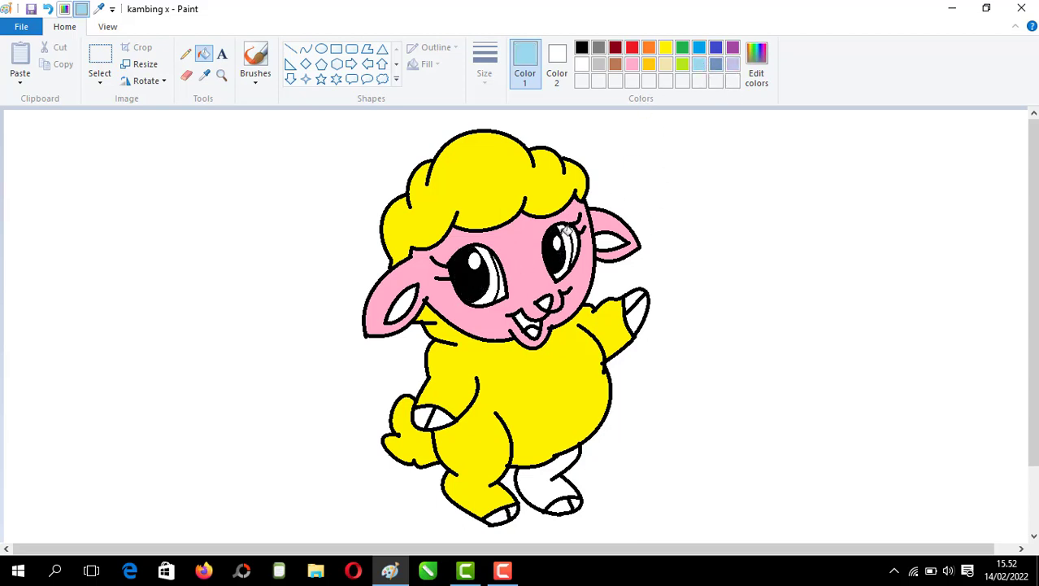
left_click(567, 233)
left_click(492, 257)
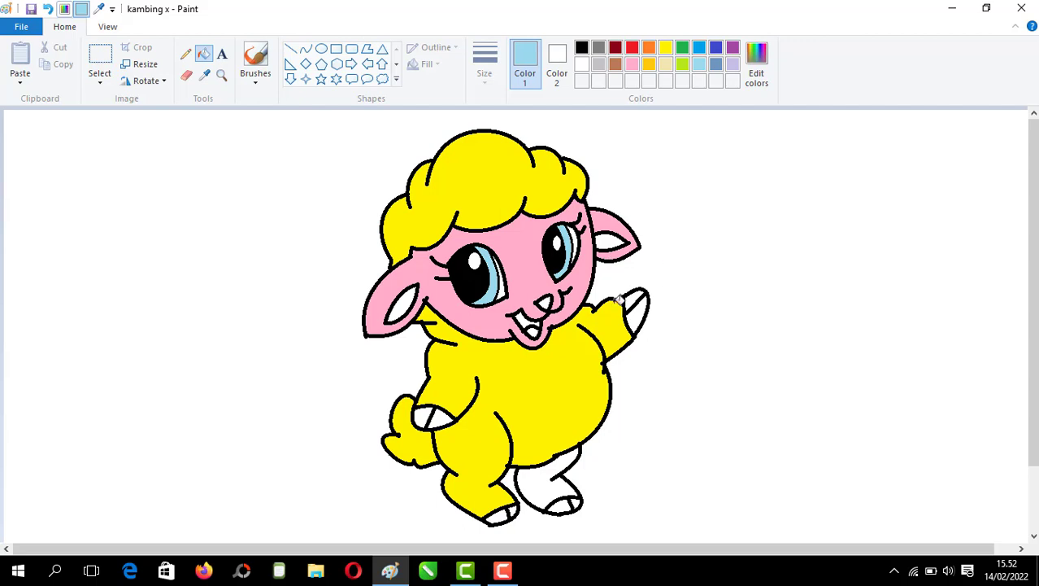
Step: Color the mouth beige with a red tongue, and fill the remaining white leg yellow
left_click(666, 64)
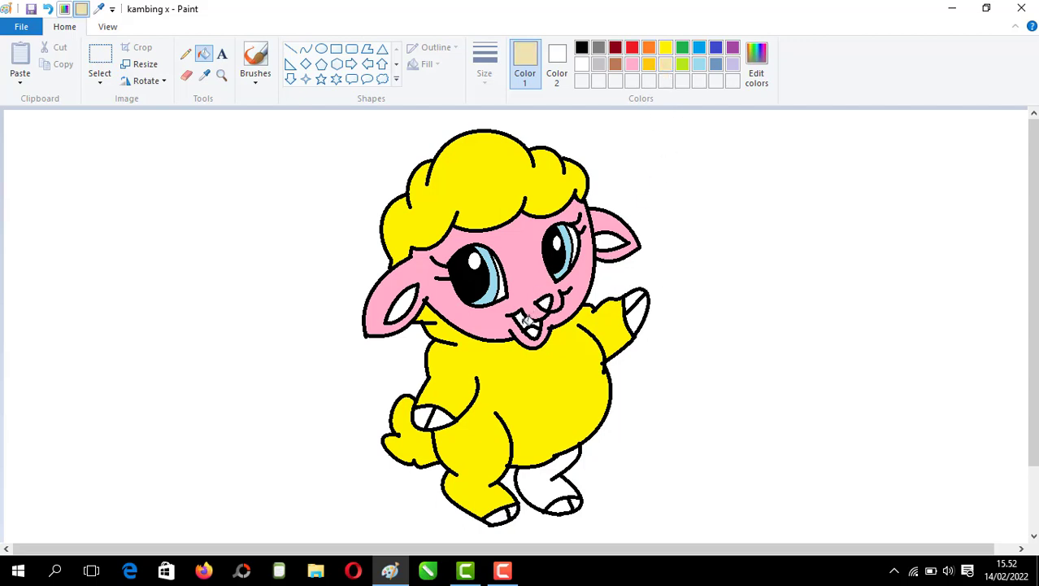
left_click(632, 47)
left_click(533, 330)
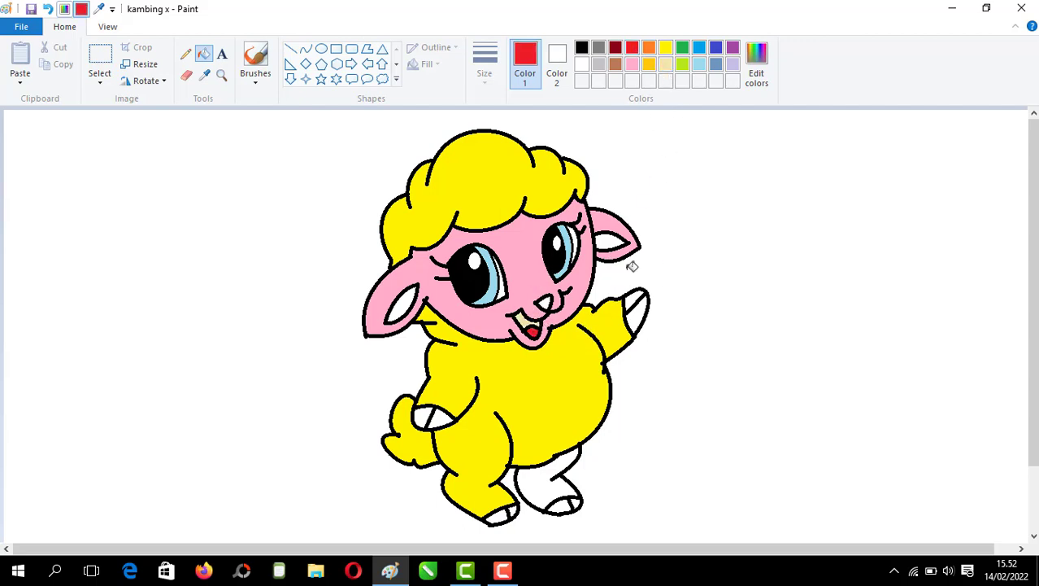
left_click(666, 48)
left_click(557, 481)
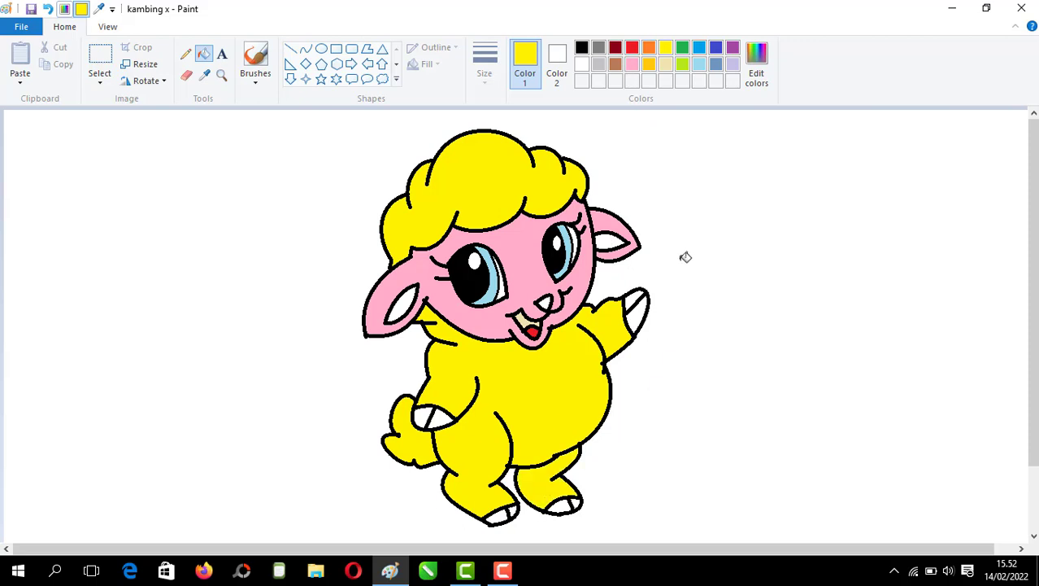
Step: Recolor the face and both outer ears beige and fill the nose black
left_click(666, 64)
left_click(557, 223)
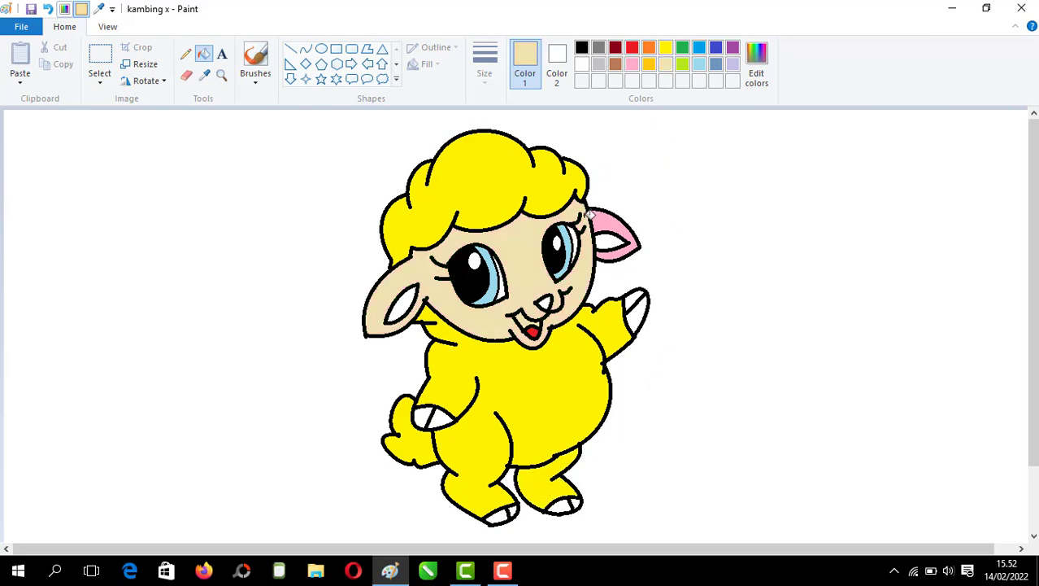
left_click(581, 48)
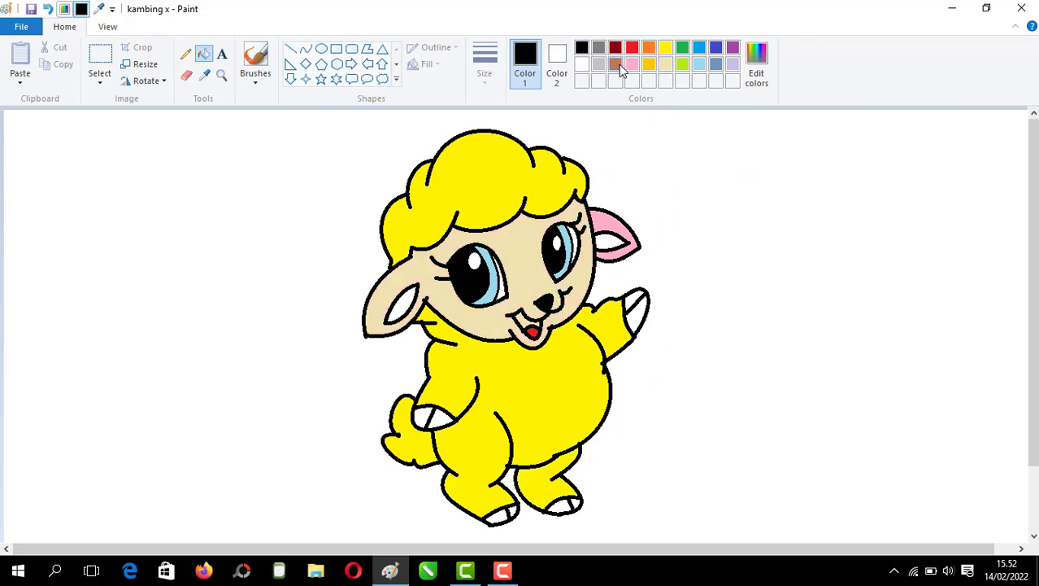
left_click(665, 65)
left_click(607, 215)
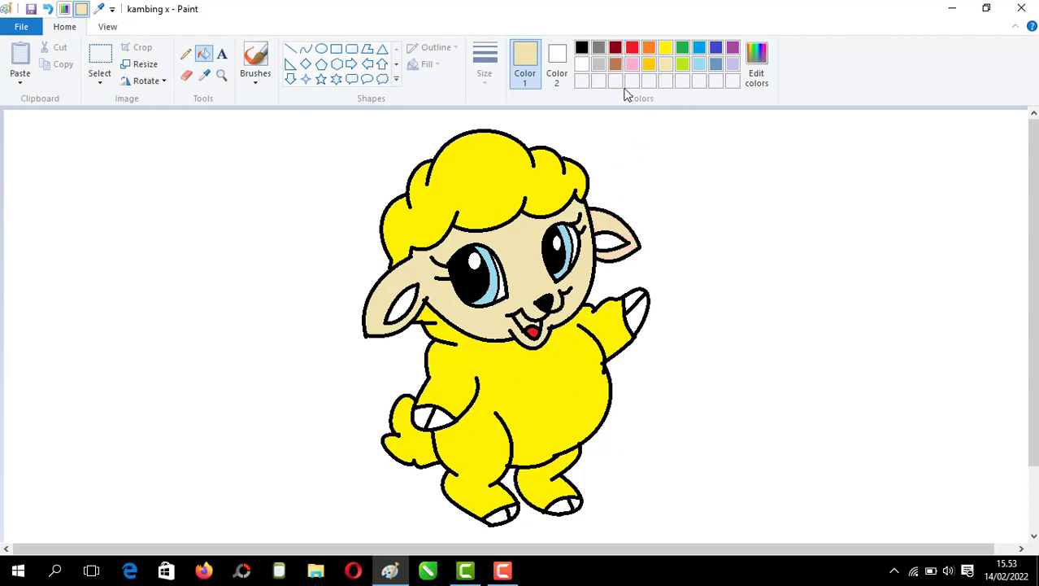
Step: Fill the inner areas of both ears brown
left_click(616, 65)
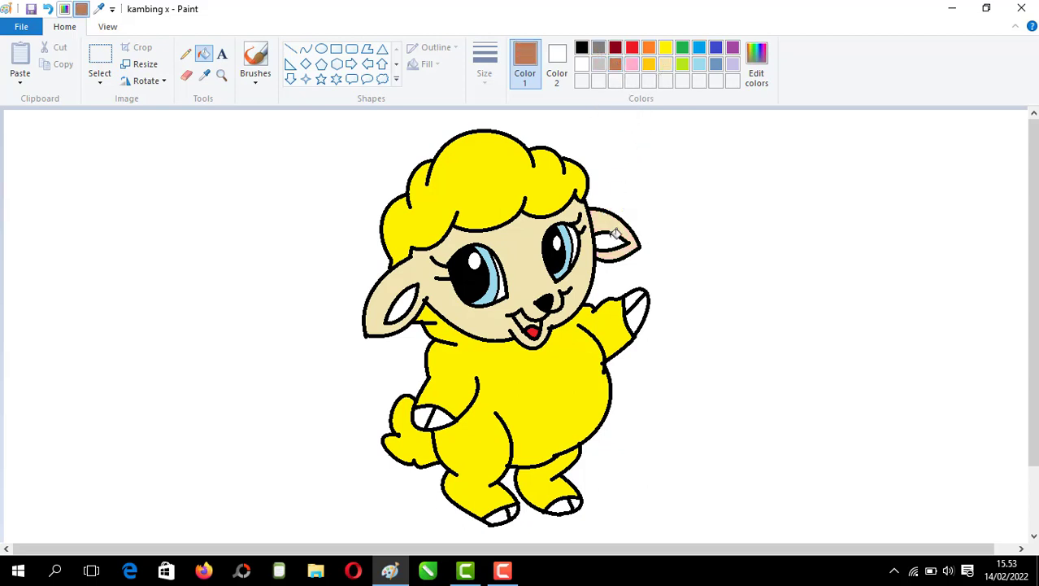
left_click(614, 235)
left_click(409, 302)
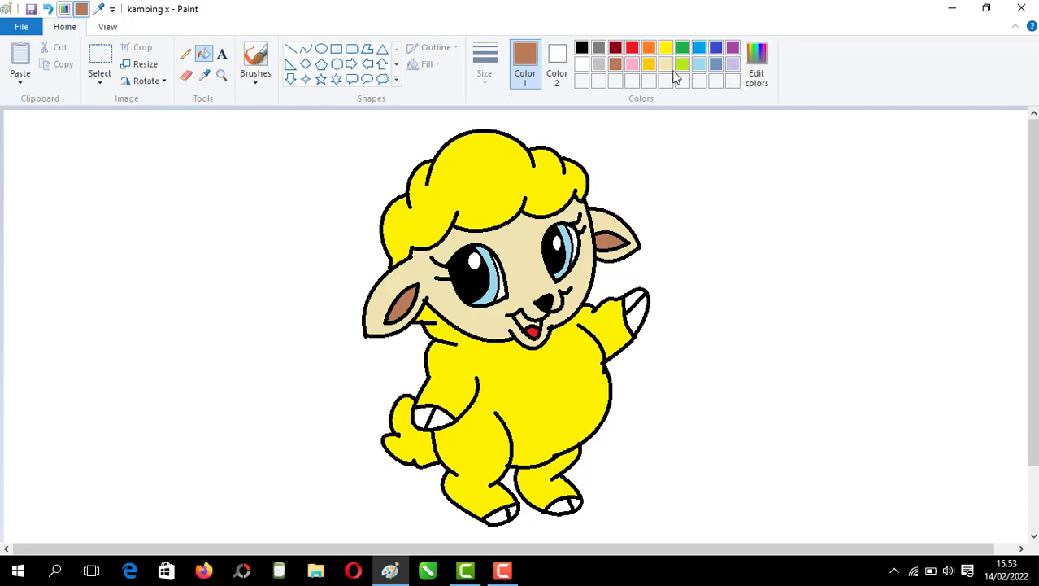
Step: Fill all four split hooves dark red and the inside of the mouth above the tongue gray
left_click(616, 47)
left_click(637, 309)
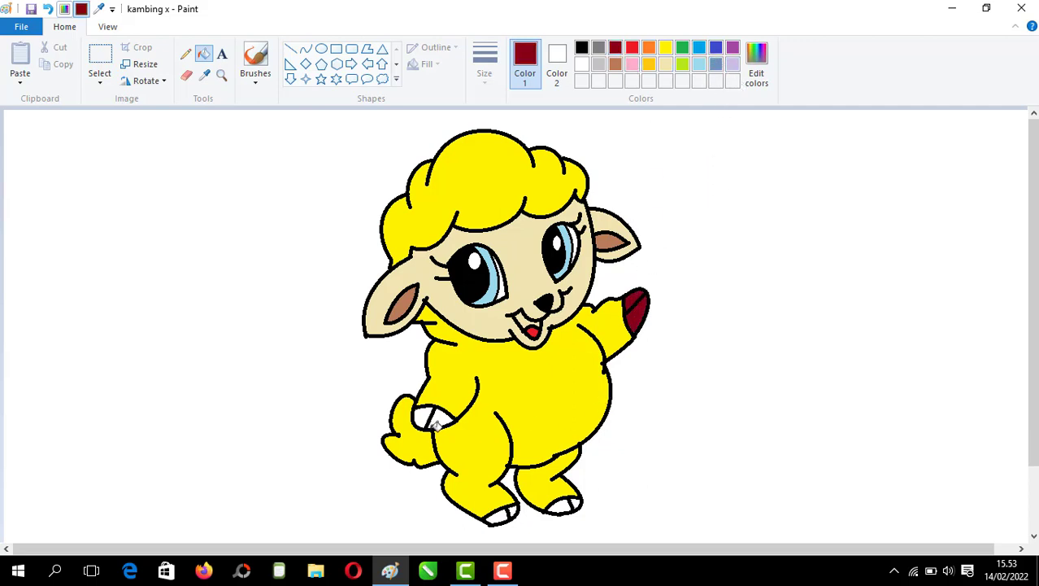
left_click(425, 418)
left_click(500, 516)
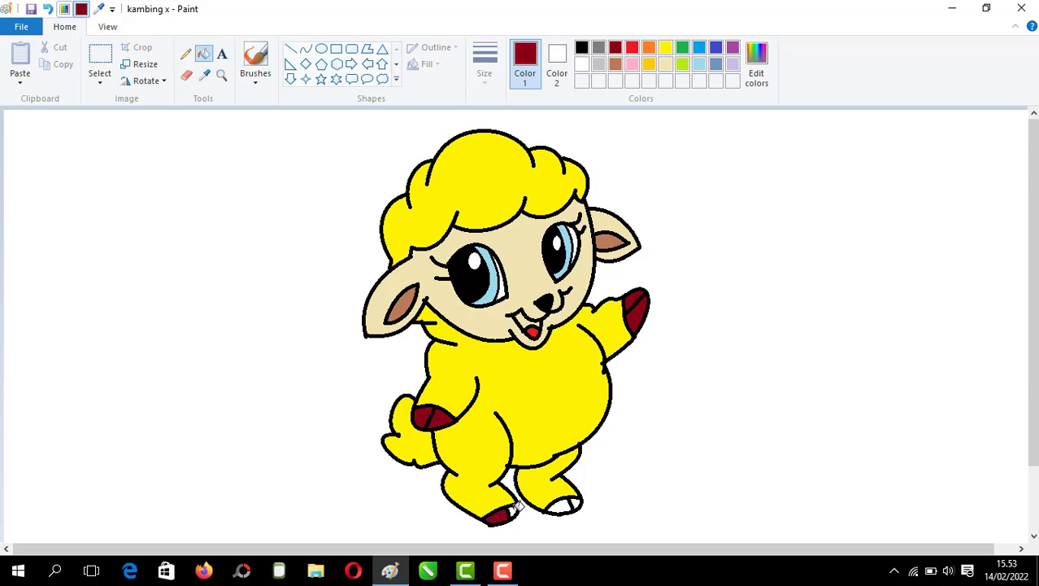
left_click(575, 504)
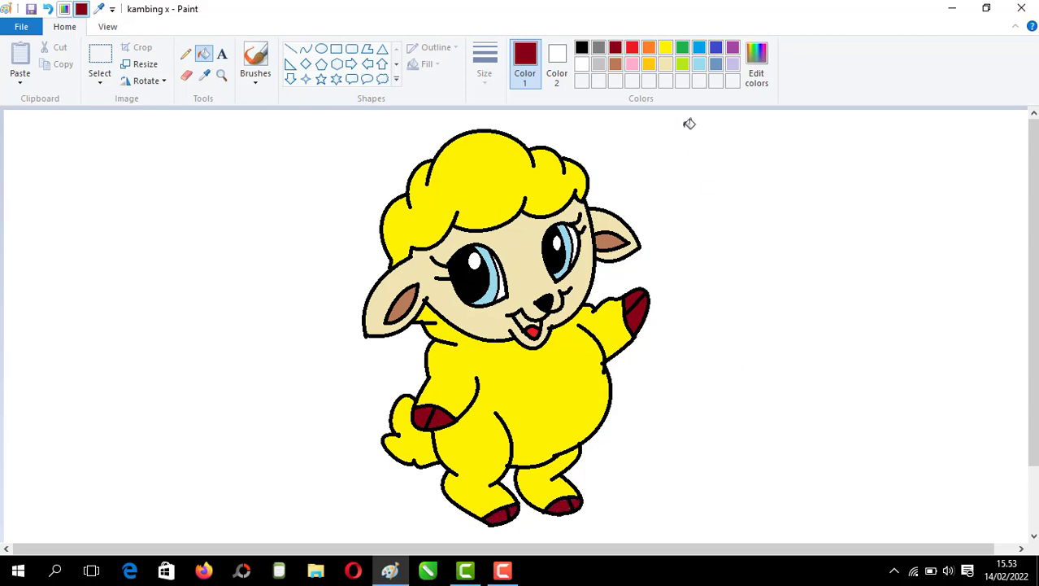
left_click(600, 48)
left_click(527, 315)
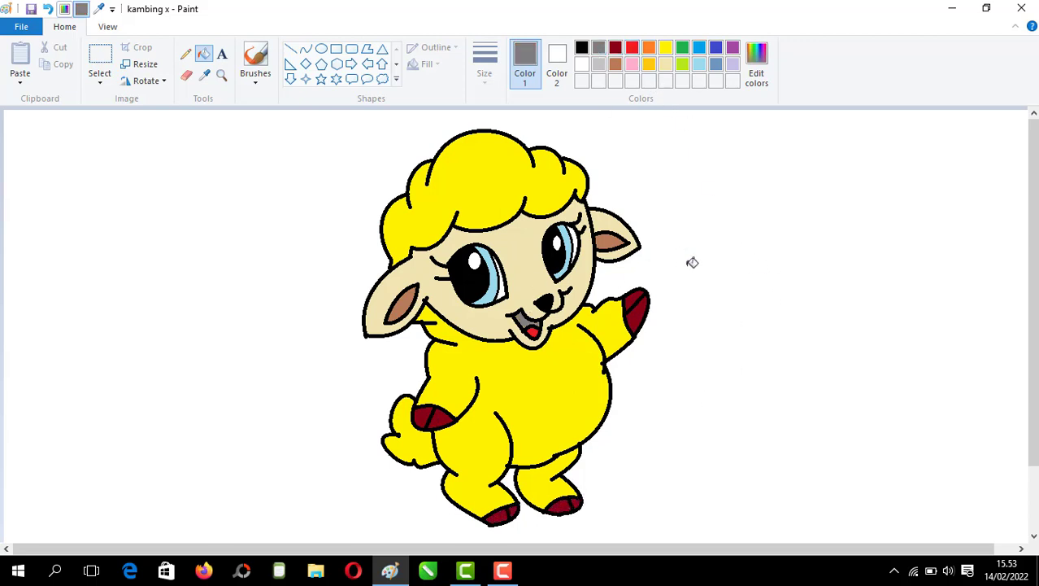
Step: Select the whole lamb with a rectangular selection and move it to the left side of the canvas
left_click(100, 57)
left_click_drag(347, 122, 654, 533)
left_click_drag(564, 378, 318, 379)
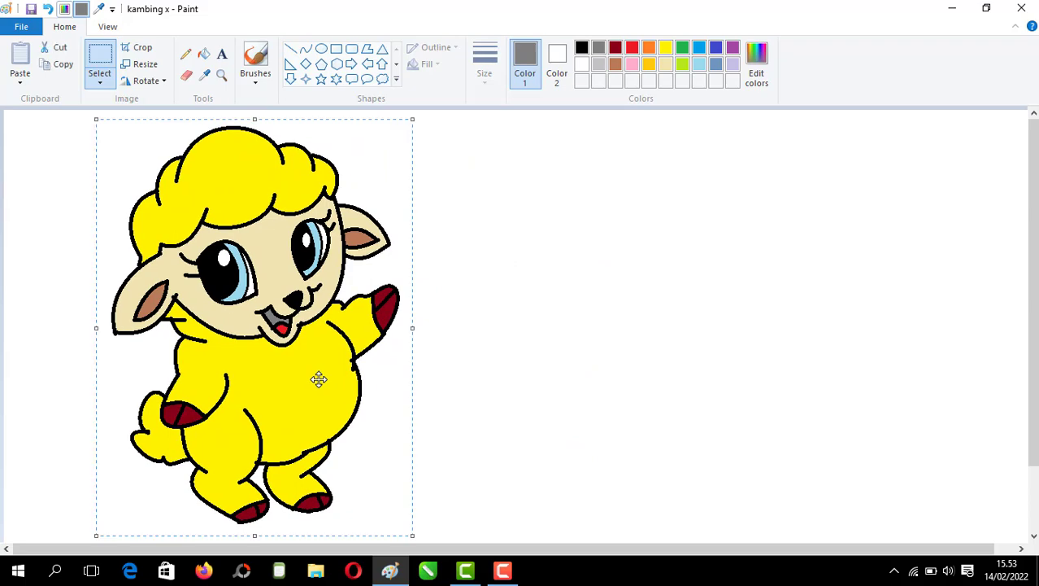
Step: Make two copies of the lamb and place them side by side in the middle and on the right of the canvas
key("ctrl+c")
key("ctrl+v")
left_click_drag(161, 291, 558, 301)
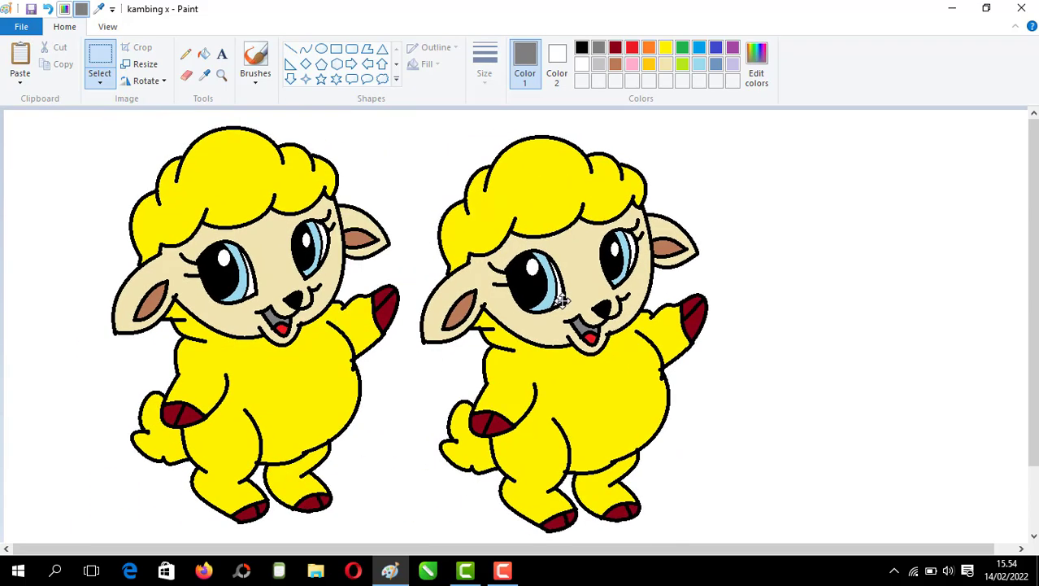
key("ctrl+c")
key("ctrl+v")
left_click_drag(159, 299, 858, 304)
Step: Fill the middle lamb's head wool, body, tail and legs lime green
left_click(203, 54)
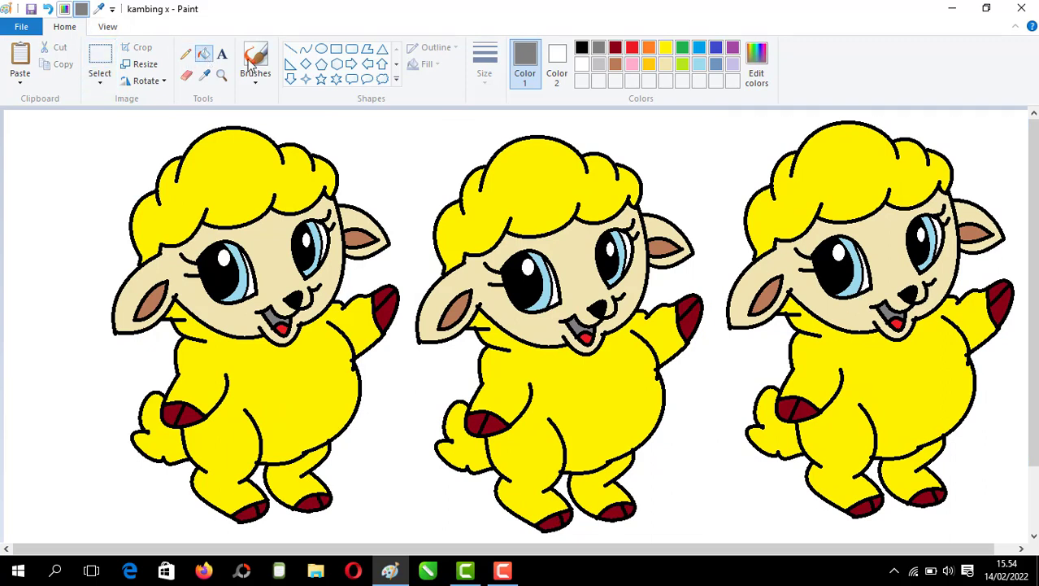
left_click(682, 49)
left_click(569, 173)
left_click(566, 385)
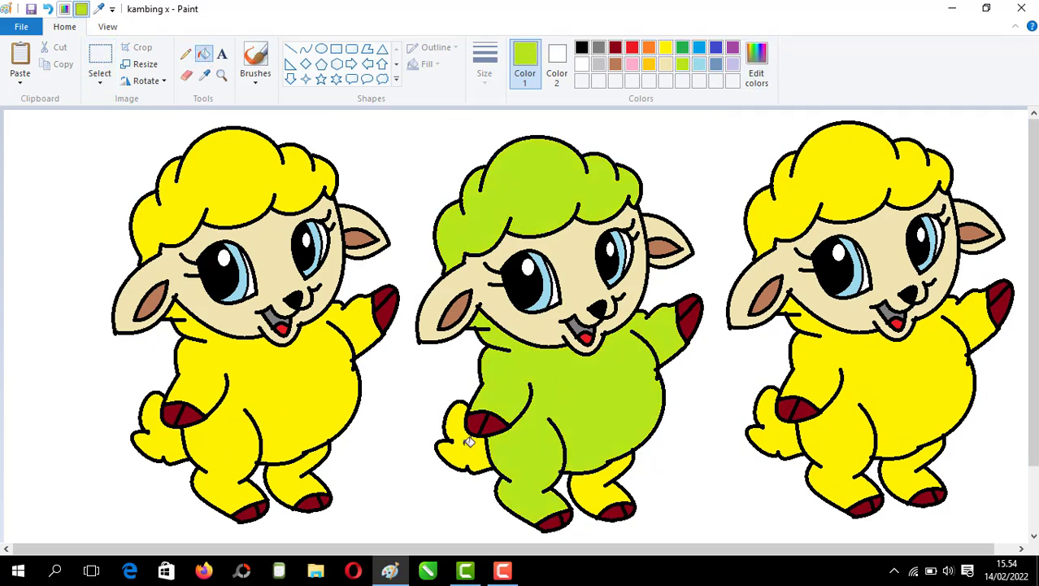
left_click(468, 441)
left_click(600, 483)
Step: Recolor the irises of both of the middle lamb's eyes red
left_click(633, 49)
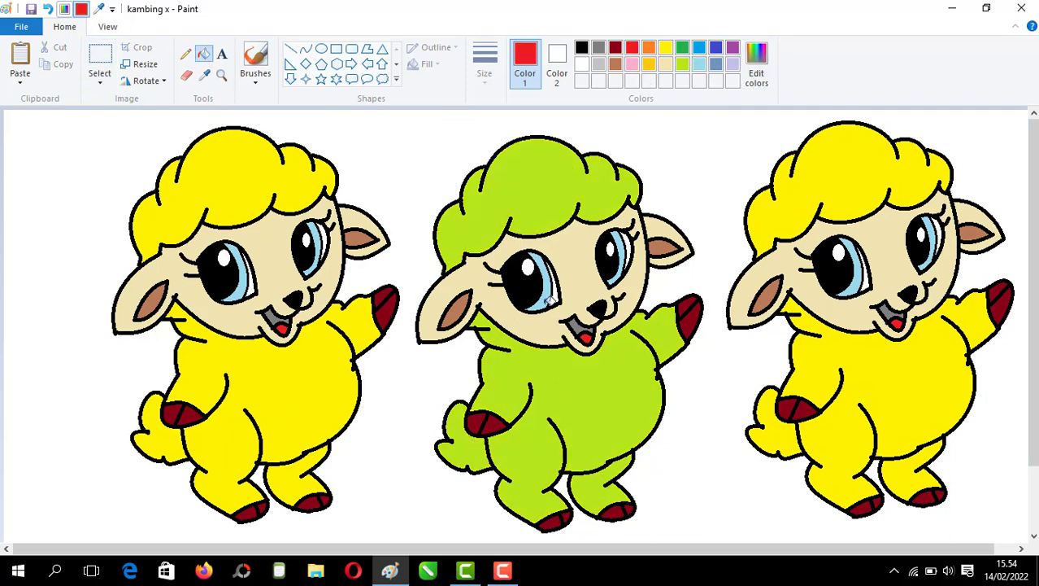
left_click(548, 297)
left_click(624, 238)
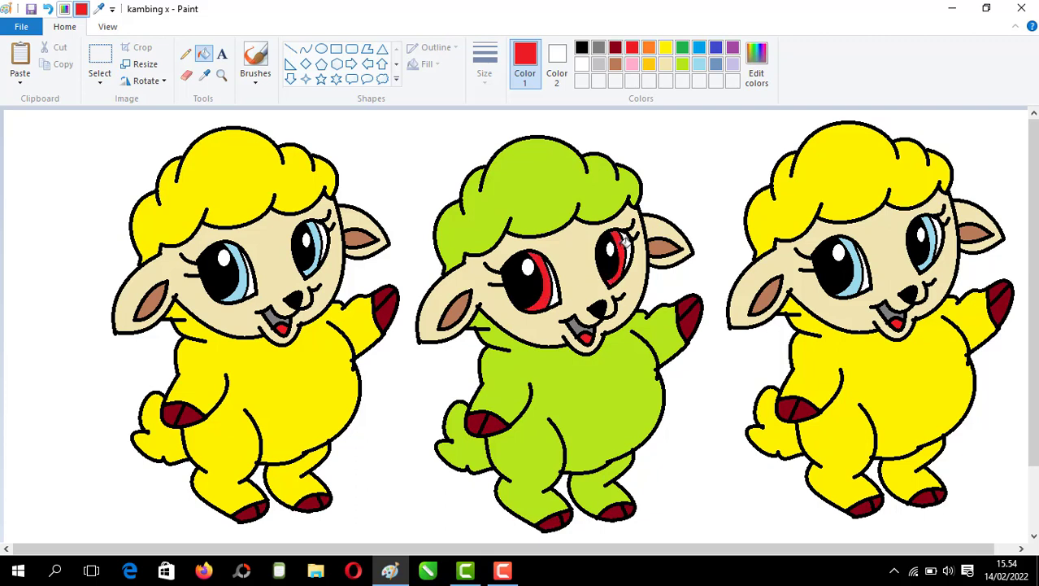
Step: Recolor all four hooves of the middle lamb orange
left_click(649, 48)
left_click(690, 309)
left_click(691, 322)
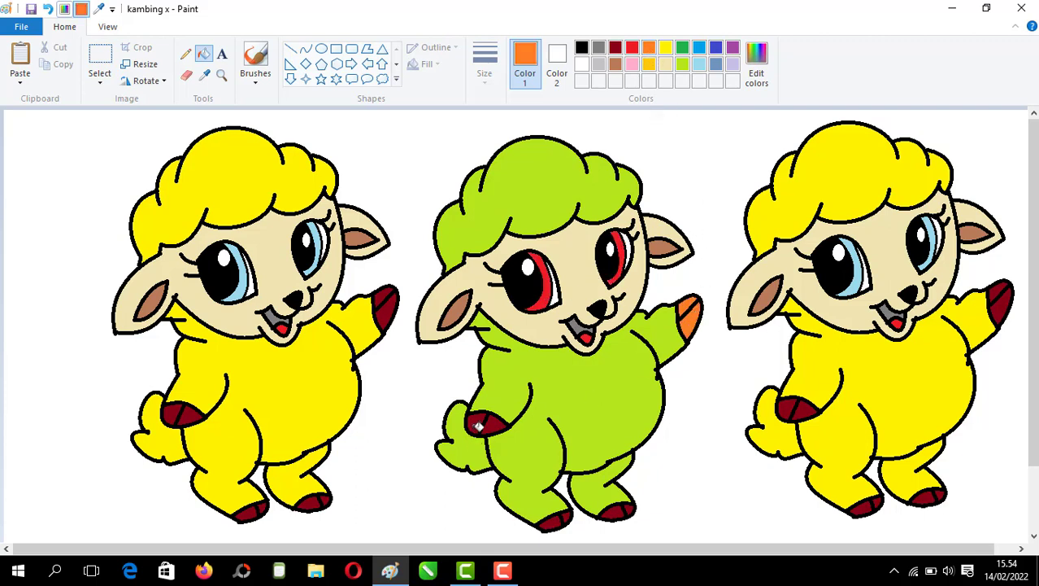
left_click(480, 423)
left_click(552, 521)
left_click(623, 510)
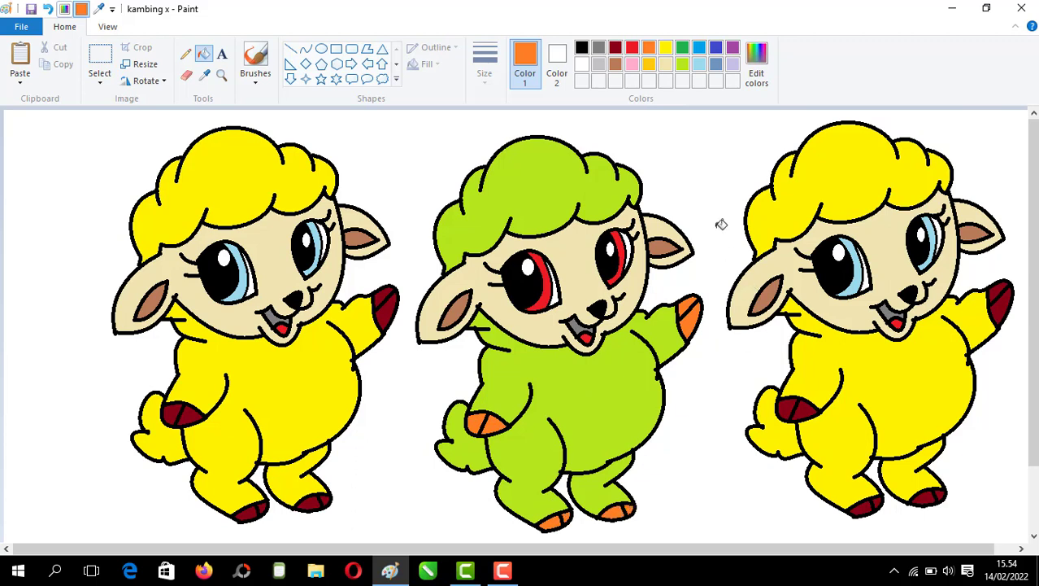
Step: Recolor the middle lamb's face and outer ears pink
left_click(632, 64)
left_click(585, 244)
left_click(661, 231)
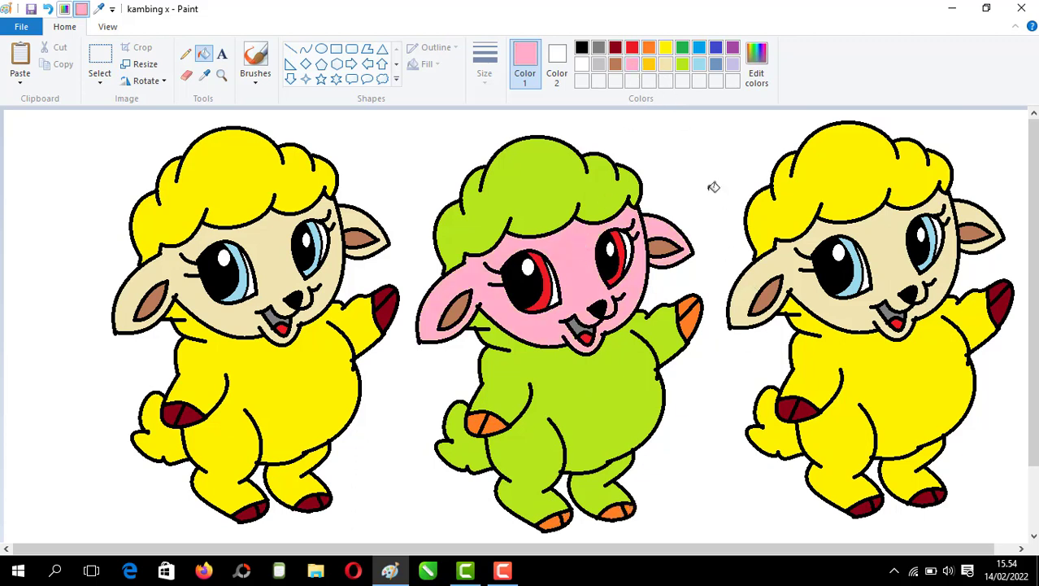
Step: Fill the right lamb's head wool, body, tail and legs red
left_click(633, 47)
left_click(851, 194)
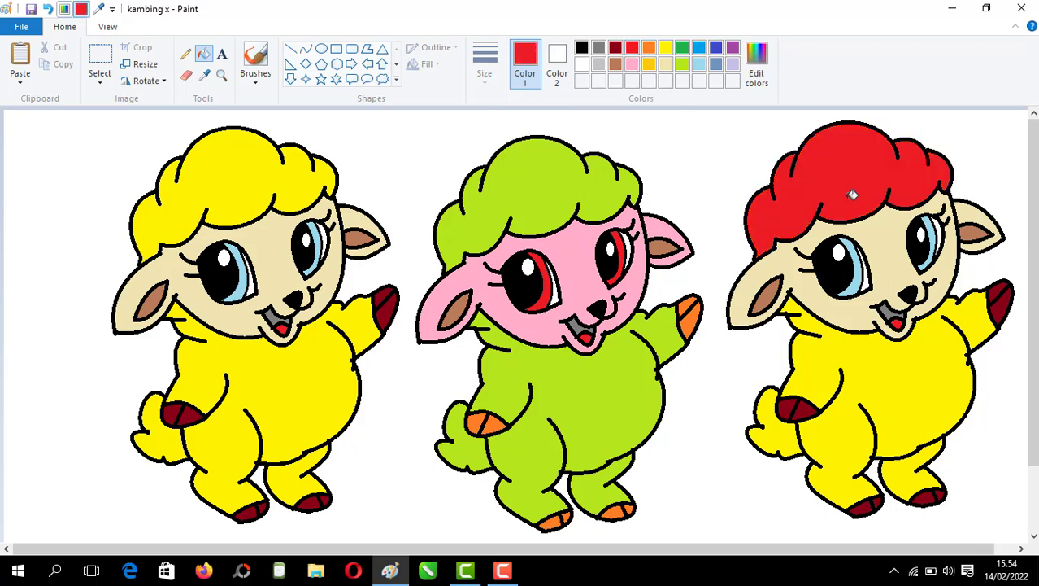
left_click(838, 424)
left_click(785, 433)
left_click(905, 468)
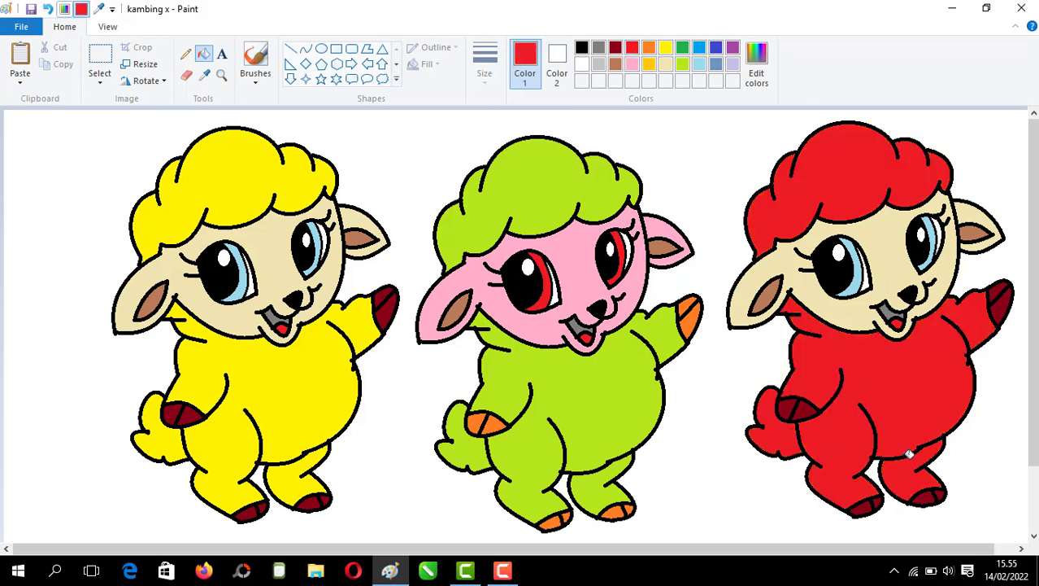
Step: Recolor all four hooves of the right lamb light blue
left_click(698, 64)
left_click(795, 407)
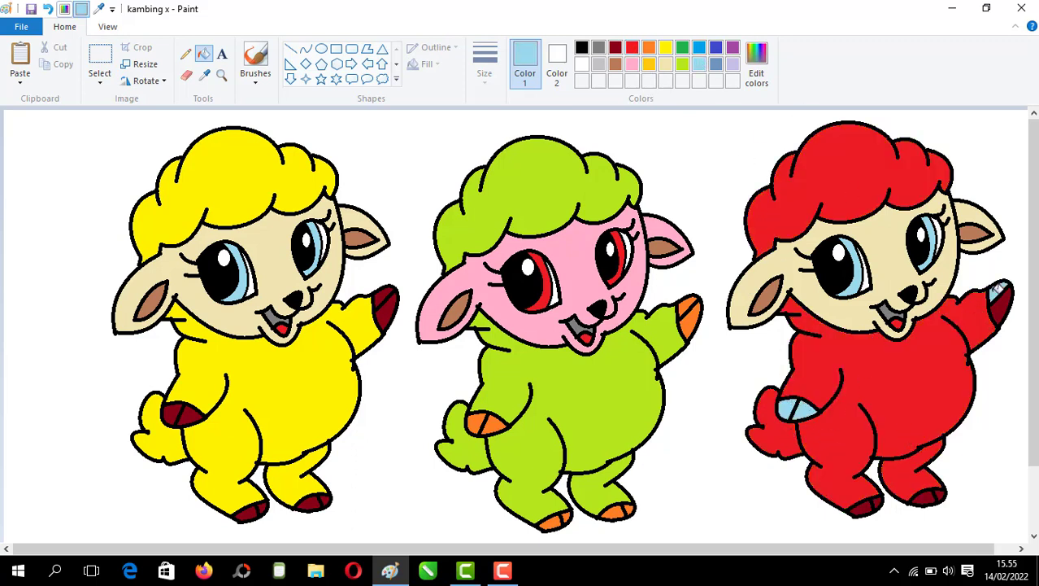
left_click(997, 293)
left_click(875, 504)
left_click(932, 496)
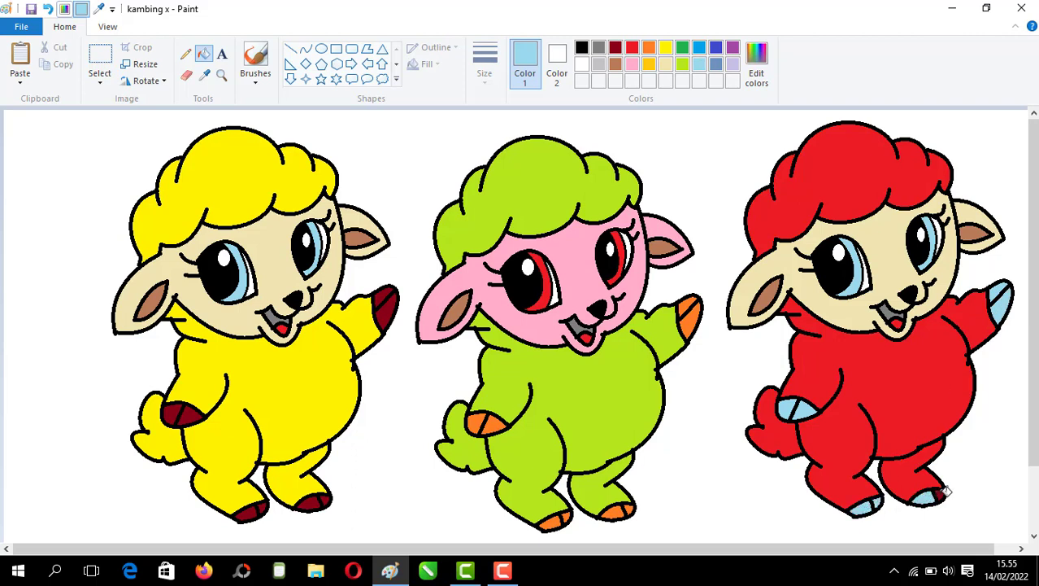
Step: Recolor the irises of both of the right lamb's eyes yellow
left_click(666, 47)
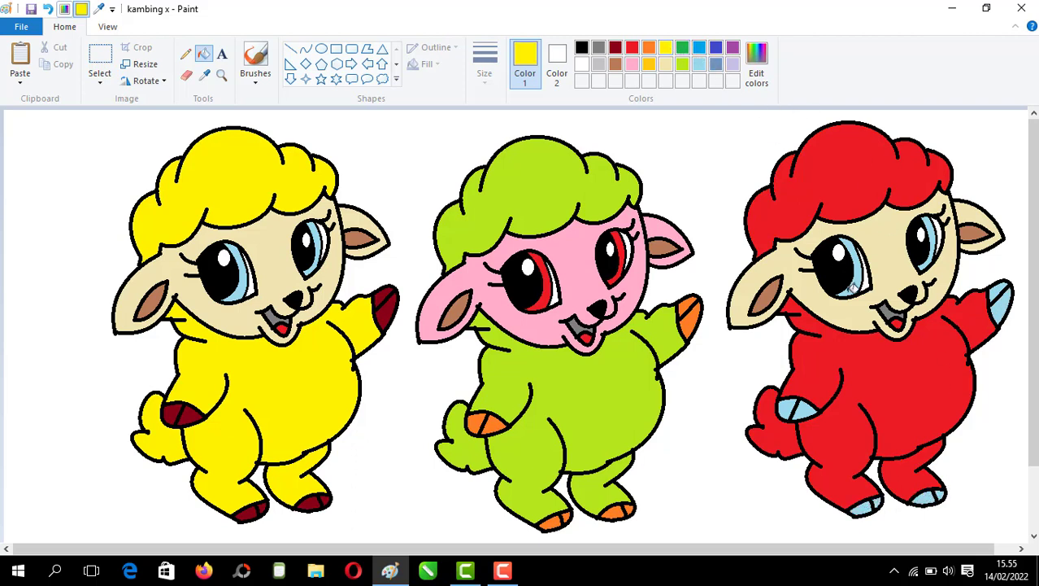
left_click(851, 285)
left_click(936, 226)
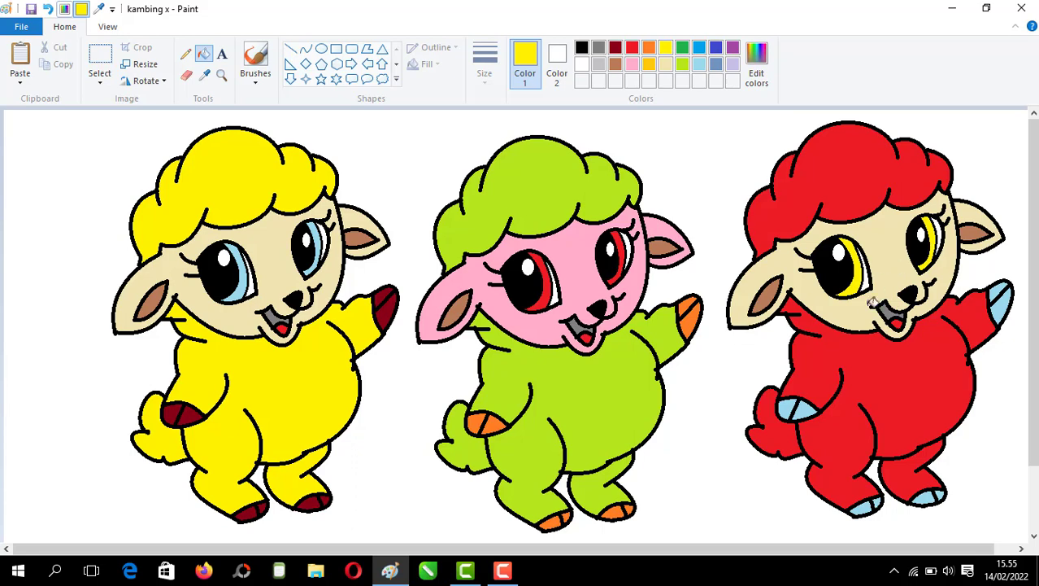